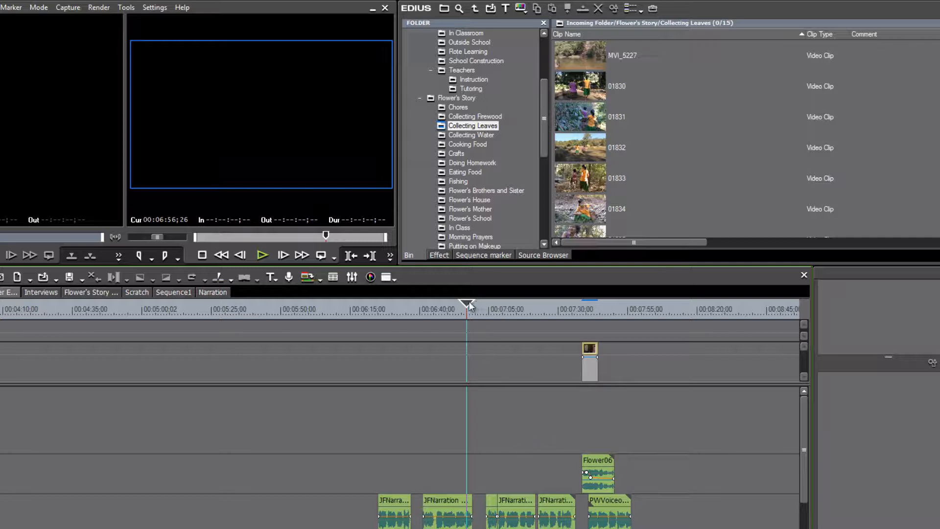
- Move the timeline cursor back to about 00:06:07;21 and open the audio mixer
drag(468, 304, 330, 328)
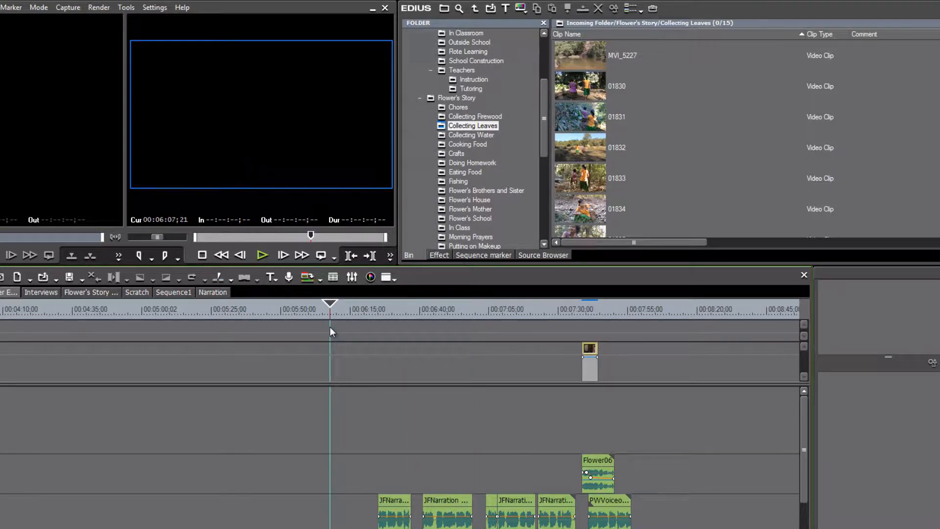
click(352, 277)
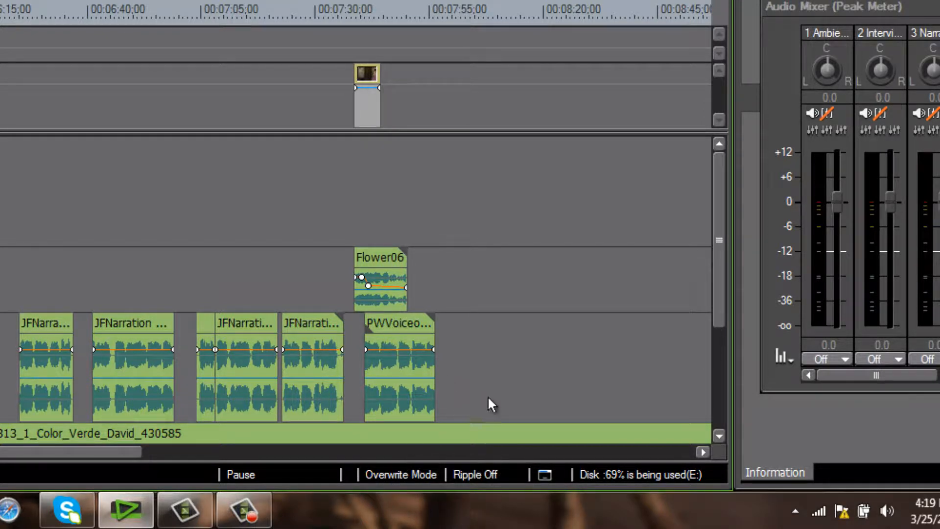
- Toggle the timeline editing mode back and forth between Overwrite and Insert
key(Insert)
key(Insert)
key(Insert)
key(Insert)
key(Insert)
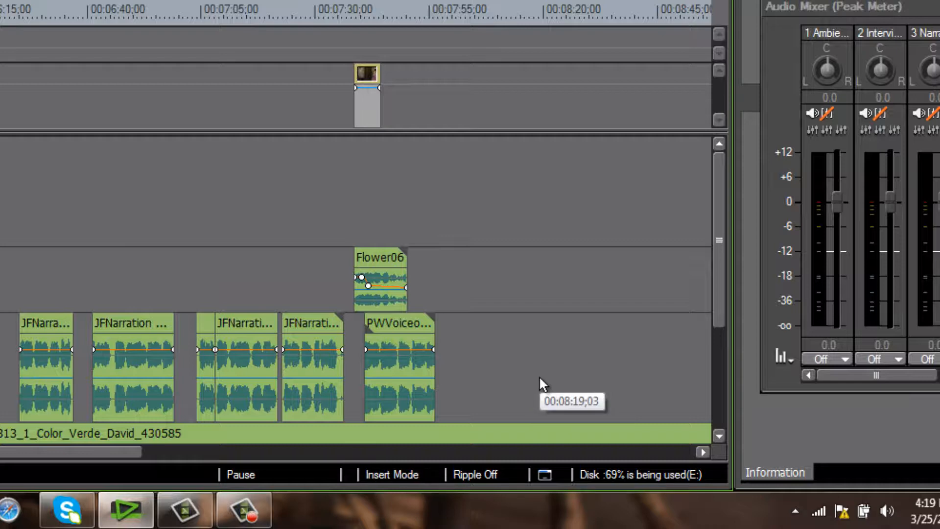
key(Insert)
key(Insert)
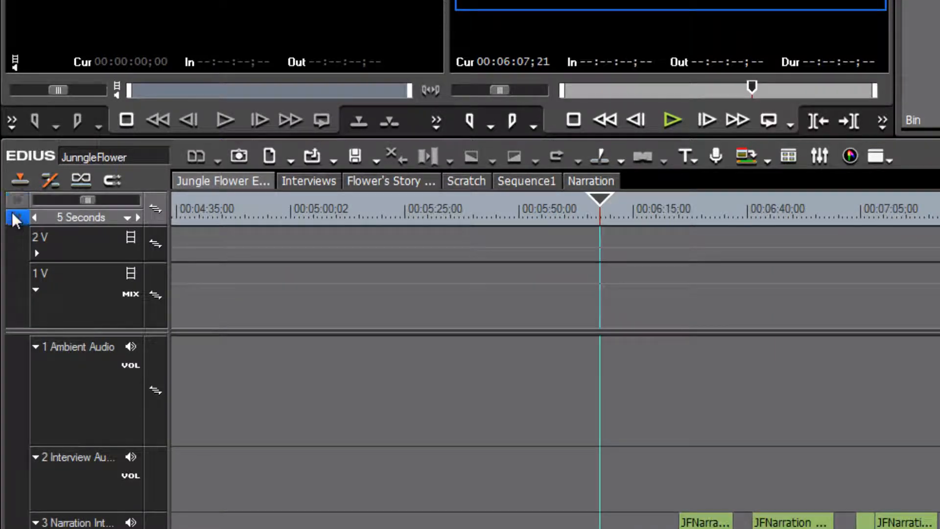
- Switch the source video and audio channel mapping off and on, and try the audio patch on the Narration track
click(16, 199)
click(17, 199)
click(17, 215)
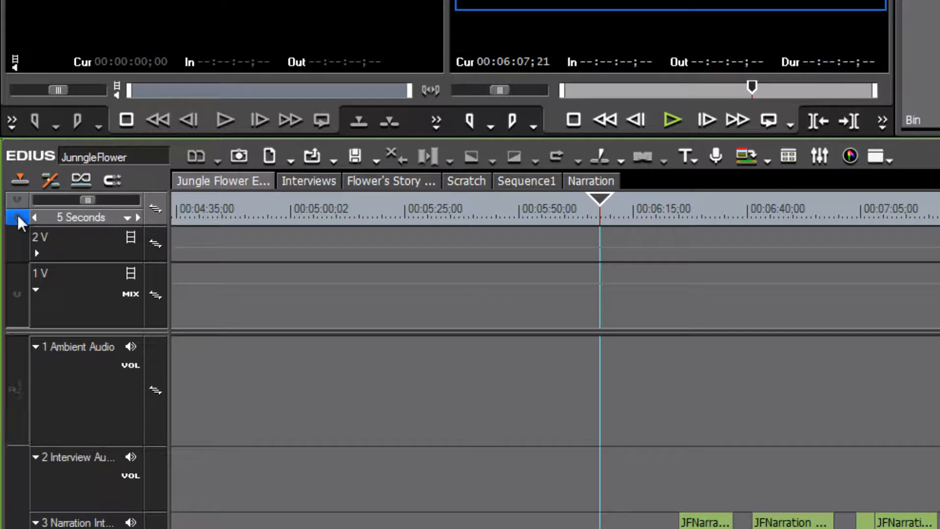
click(17, 200)
click(17, 215)
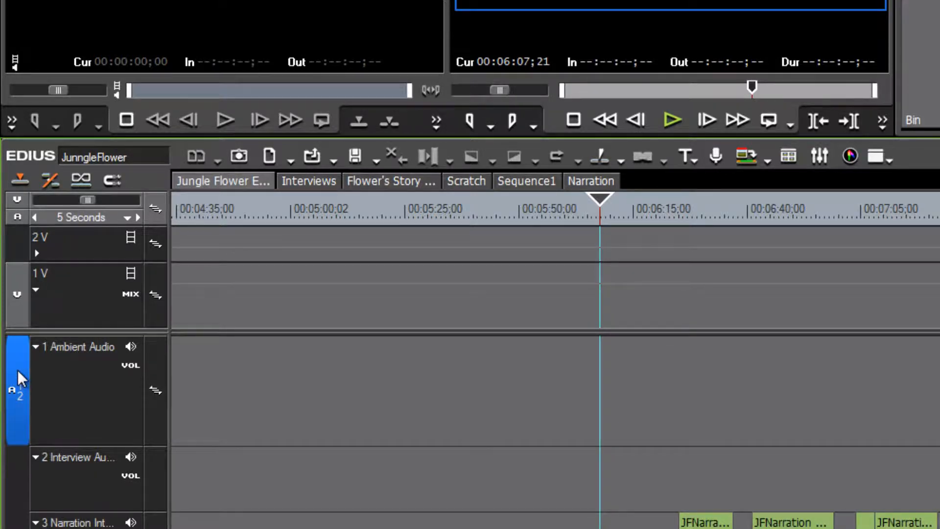
drag(18, 369, 16, 527)
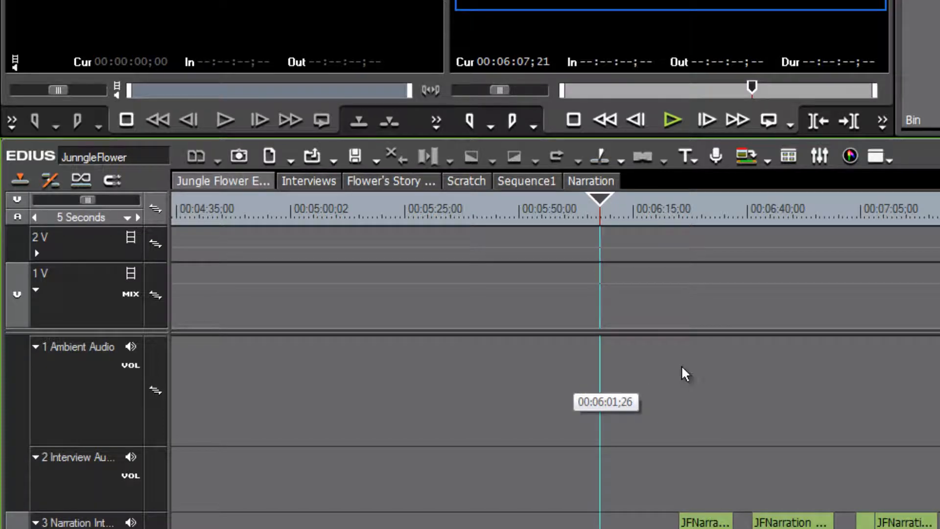
click(728, 390)
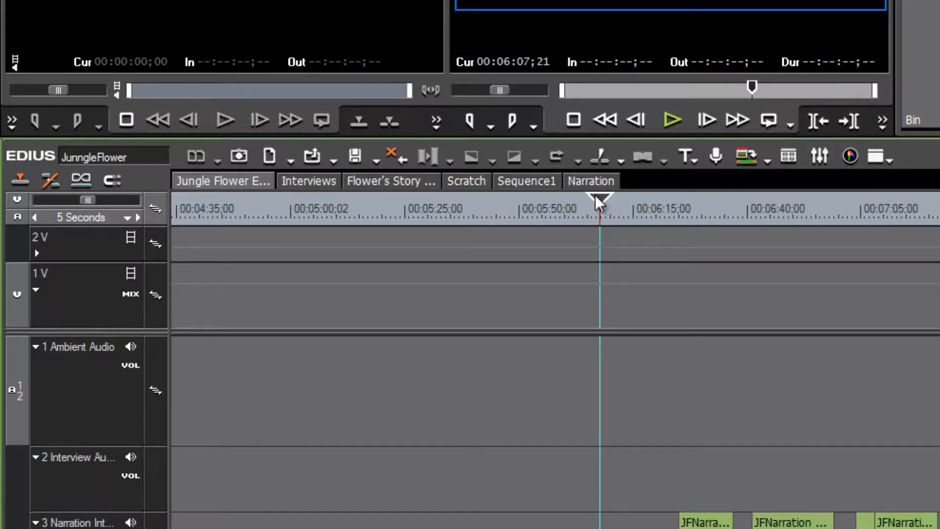
- Move the timeline cursor to 00:05:35;29 and open the Graphics folder in the bin
drag(596, 199, 454, 223)
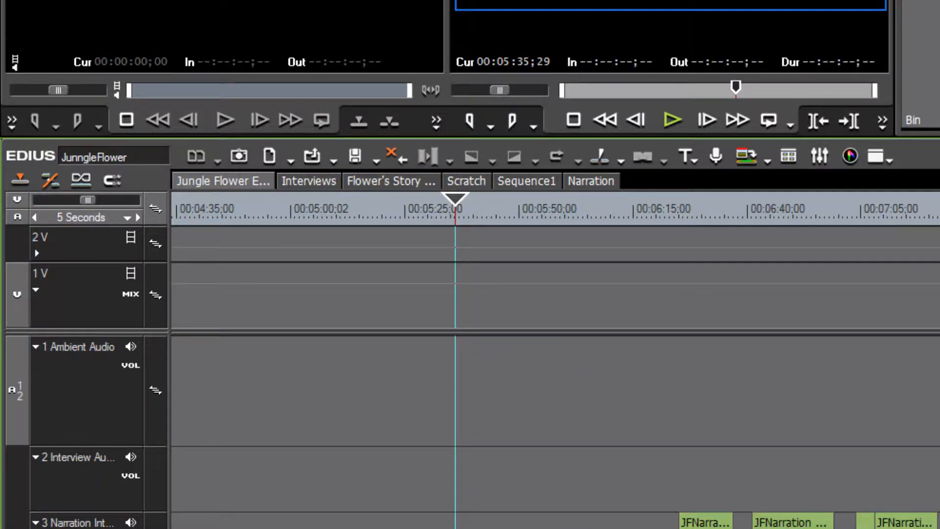
click(936, 120)
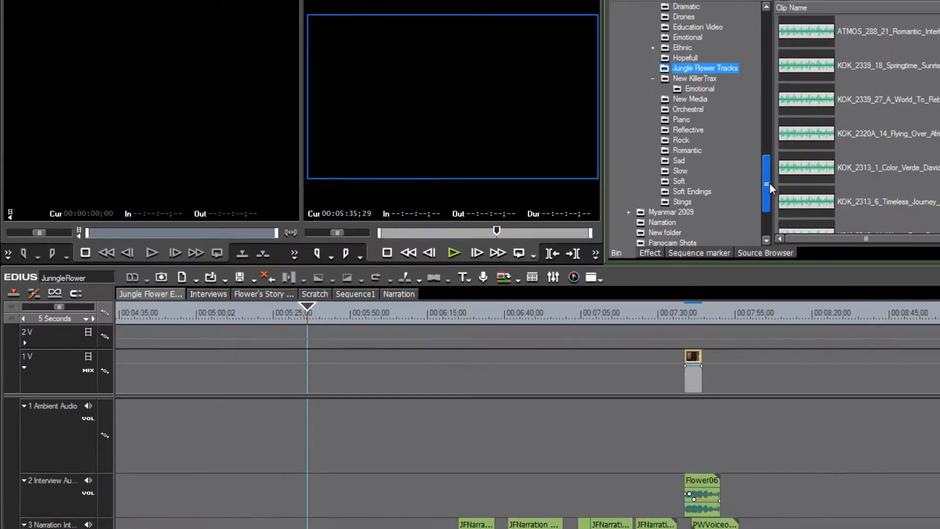
drag(757, 192, 759, 130)
click(647, 116)
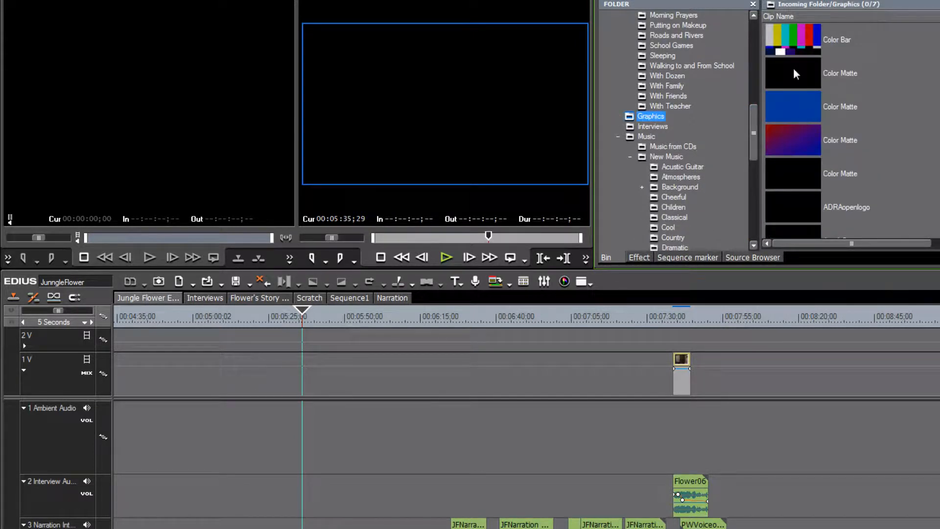
- Place the first black Color Matte on the timeline at 00:05:29;22 and extend its end to about 00:06:15;00
drag(303, 313, 283, 313)
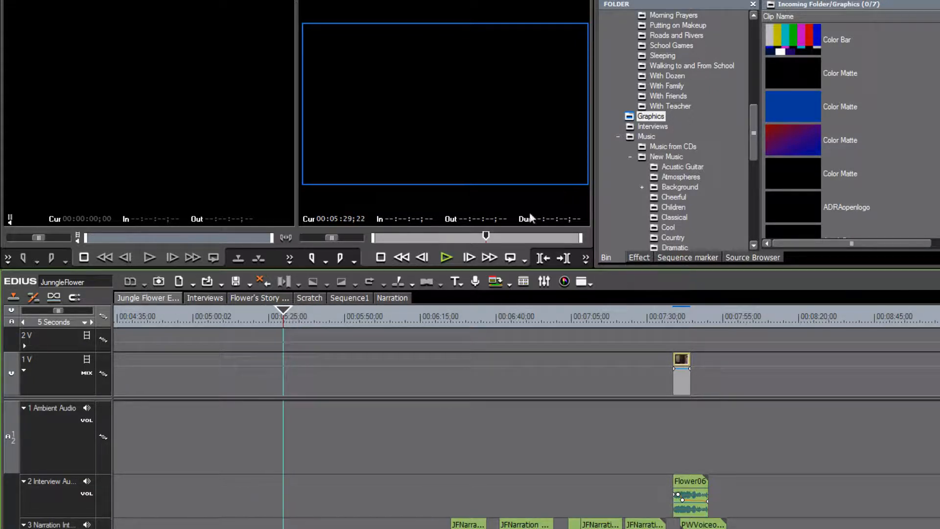
click(790, 70)
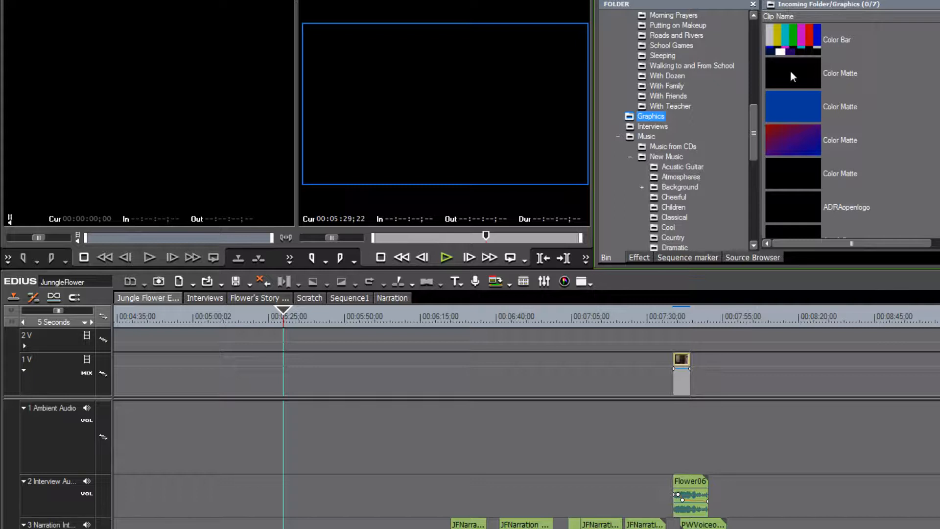
click(791, 71)
key(shift+Return)
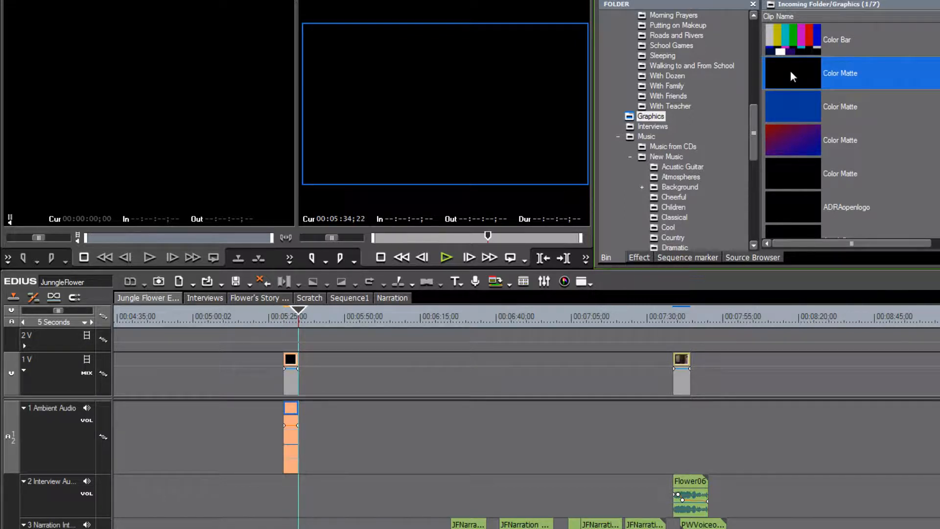
drag(297, 362, 418, 372)
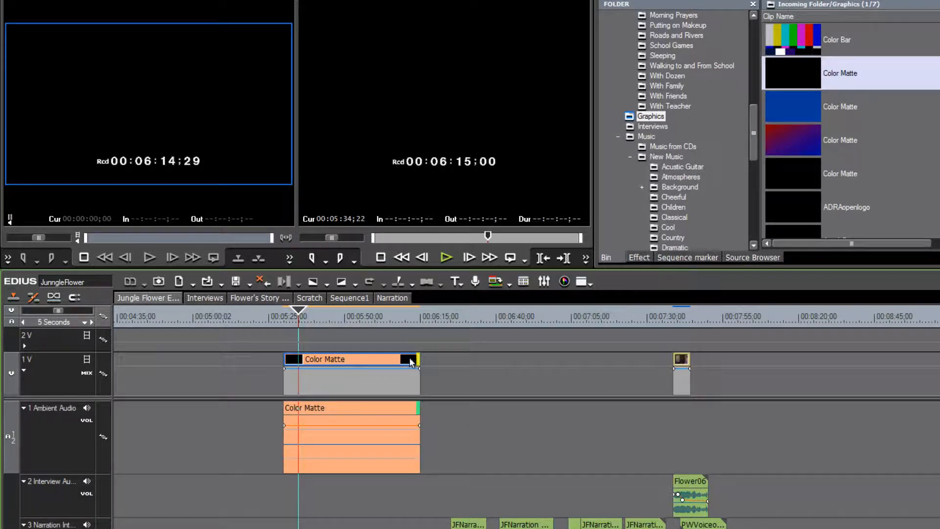
- Load the ADRAopenlogo clip for preview, play its beginning and set its In point at 00:00:01:13
double_click(801, 211)
mouse_move(87, 238)
mouse_down()
mouse_move(130, 238)
mouse_move(85, 237)
mouse_up()
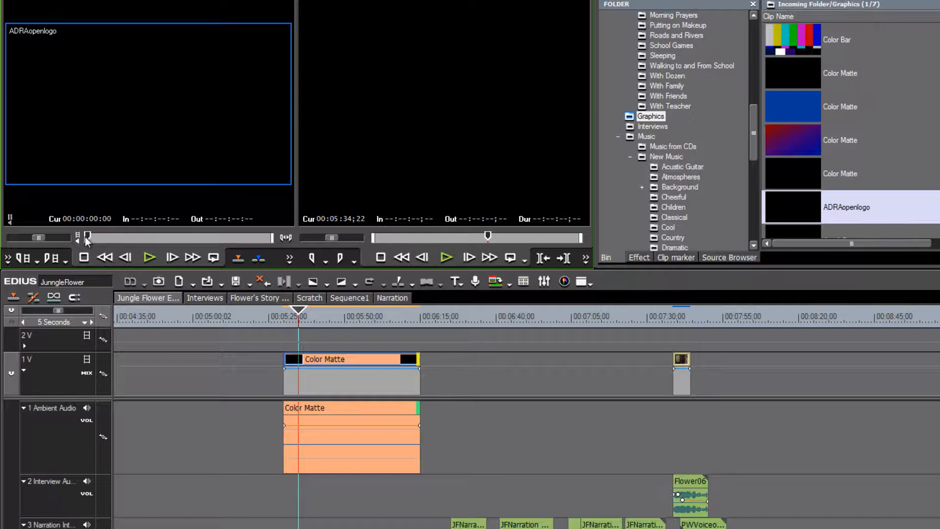
key(space)
key(space)
key(space)
key(space)
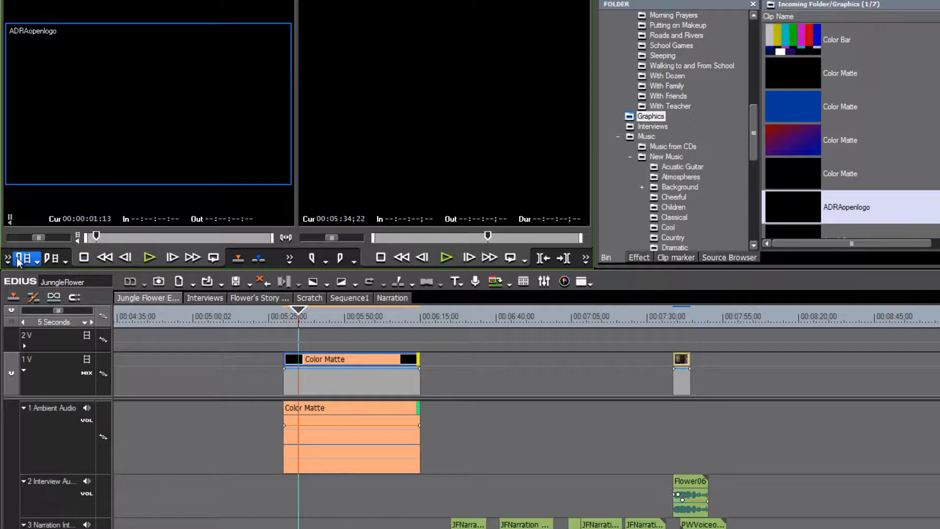
click(18, 258)
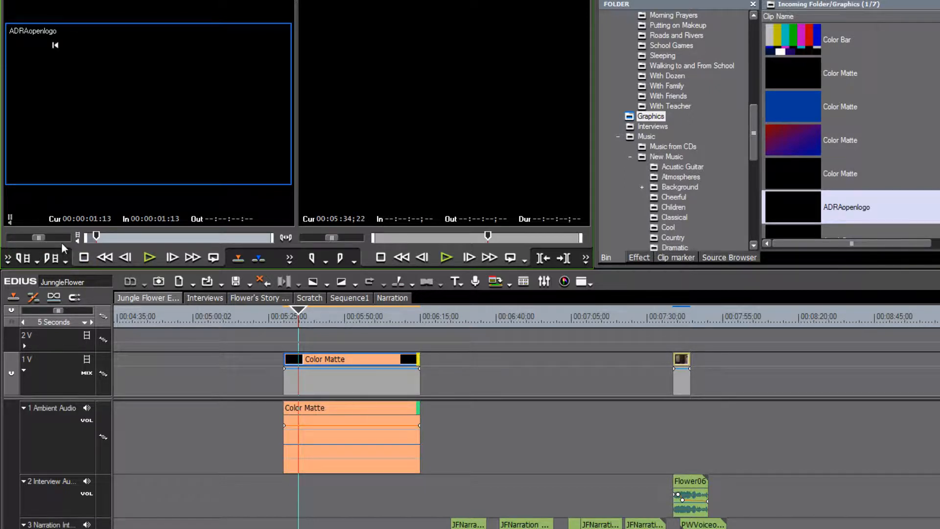
- Set the ADRAopenlogo clip's Out point at about 00:00:09:05, while the logo is fully shown
drag(97, 239, 160, 244)
key(o)
click(143, 238)
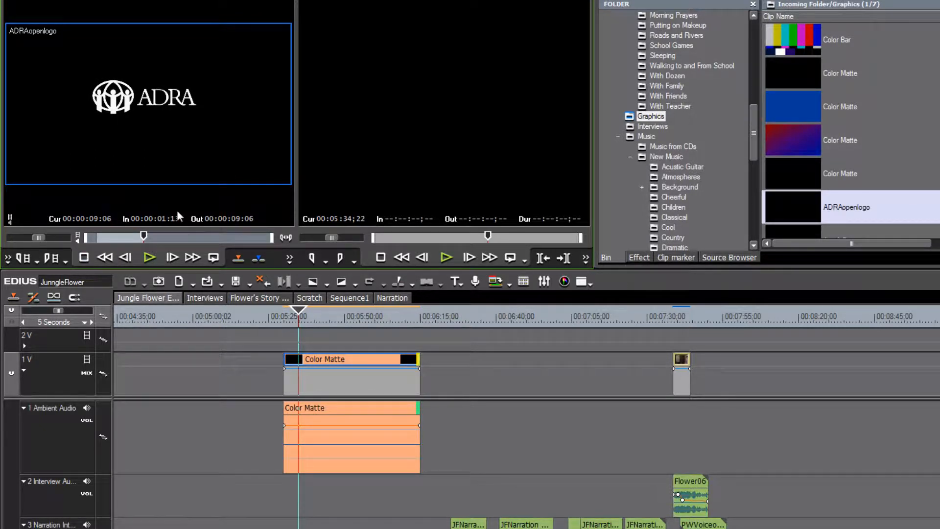
click(54, 260)
drag(289, 331, 191, 140)
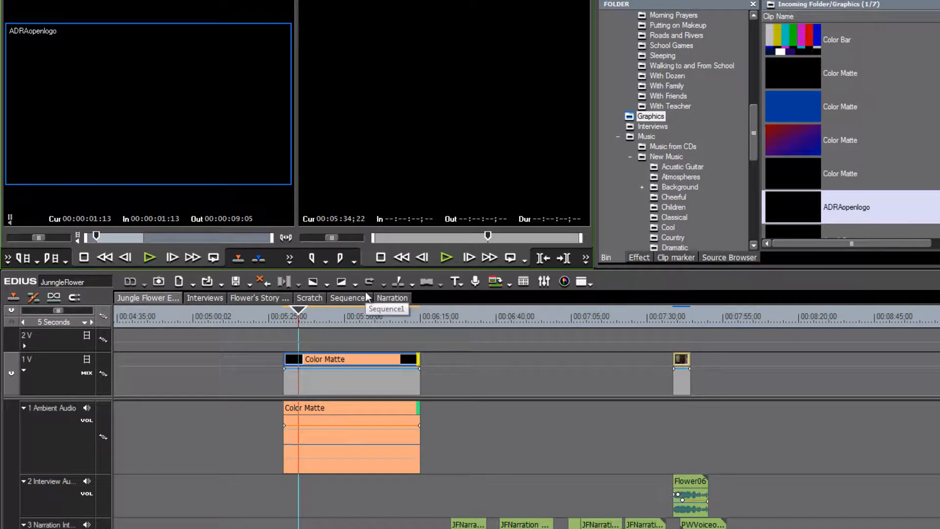
- Set the sequence In point at 00:05:36;18, over the Color Matte clip
click(308, 317)
mouse_move(308, 317)
mouse_down()
mouse_move(320, 313)
mouse_move(307, 322)
mouse_up()
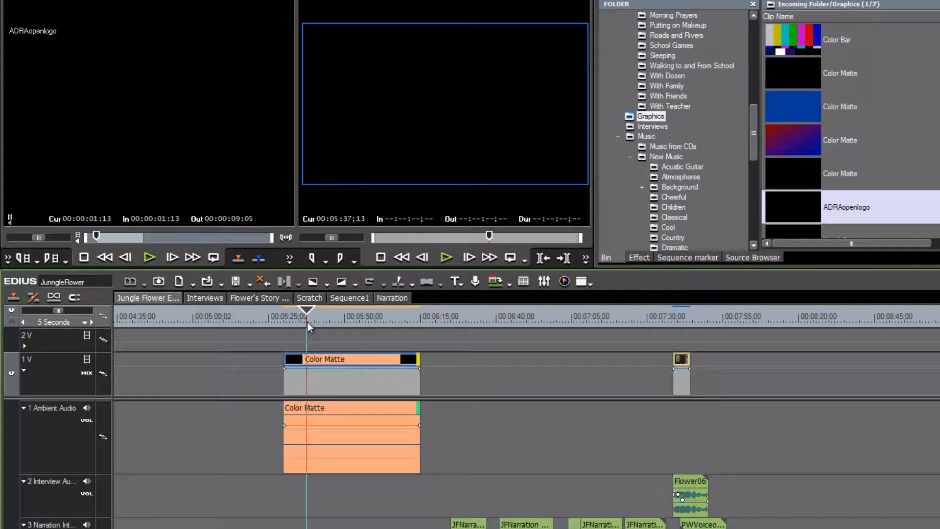
drag(306, 322, 305, 321)
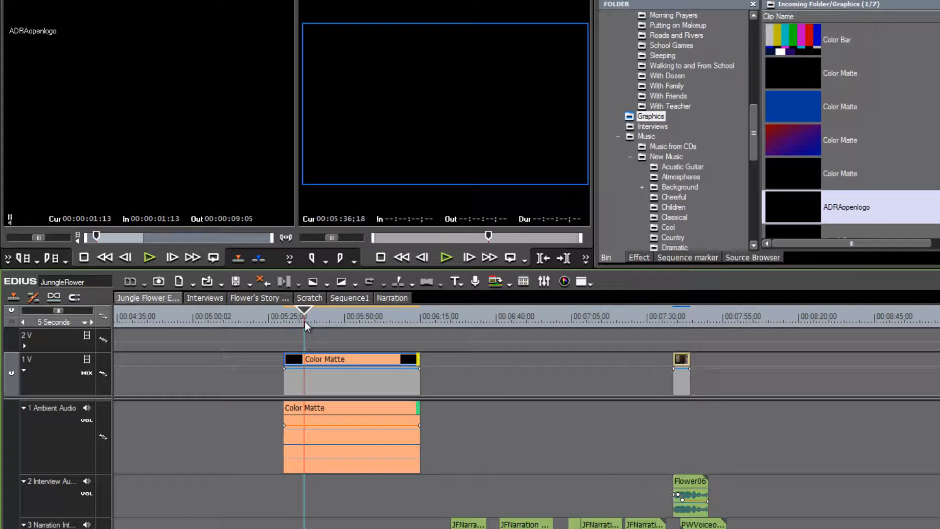
click(312, 259)
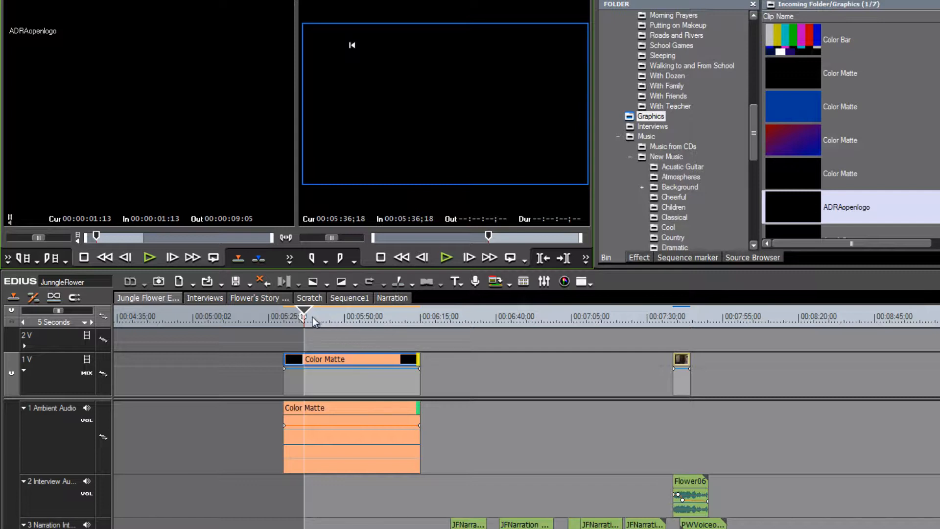
mouse_move(306, 313)
mouse_down()
mouse_move(357, 319)
mouse_move(305, 317)
mouse_up()
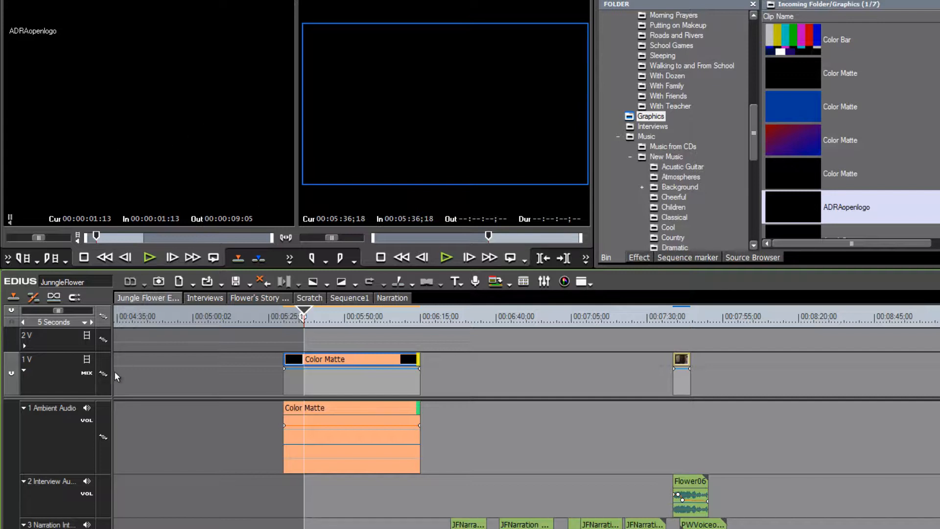
- Map the source video channel to track 2 V and overwrite the trimmed ADRAopenlogo clip there at the In point
click(12, 384)
drag(10, 378, 15, 340)
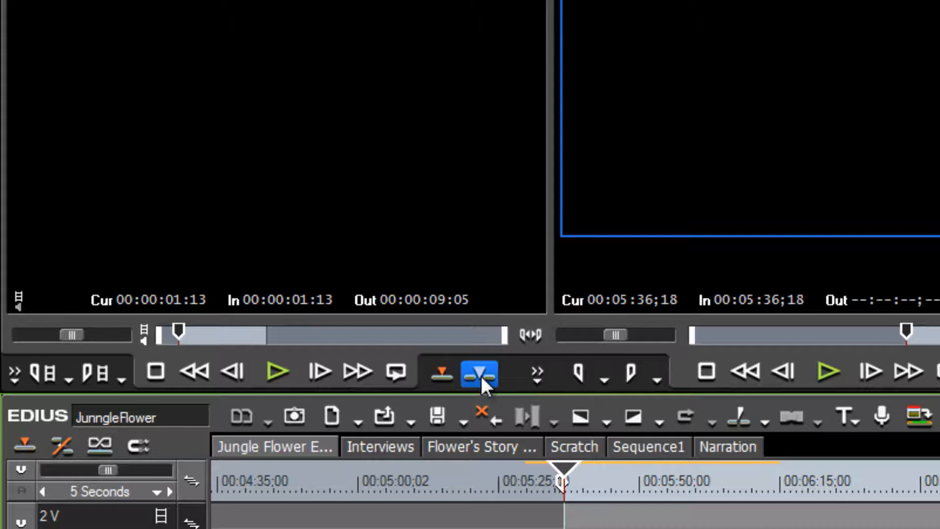
click(438, 372)
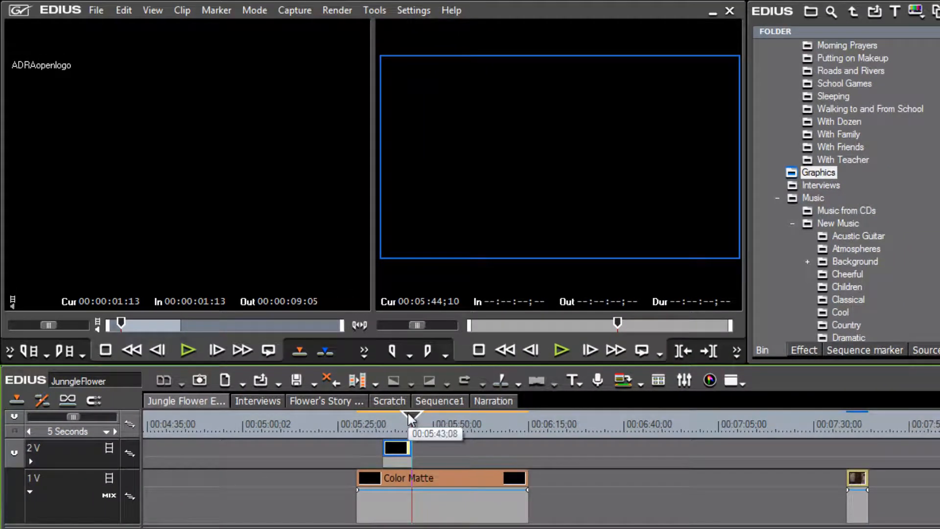
- Play the logo clip on track 2 V, stop at 00:05:42;02 and select the clip's end edge
drag(583, 461, 569, 466)
mouse_move(399, 420)
mouse_down()
mouse_move(373, 421)
mouse_move(381, 421)
mouse_up()
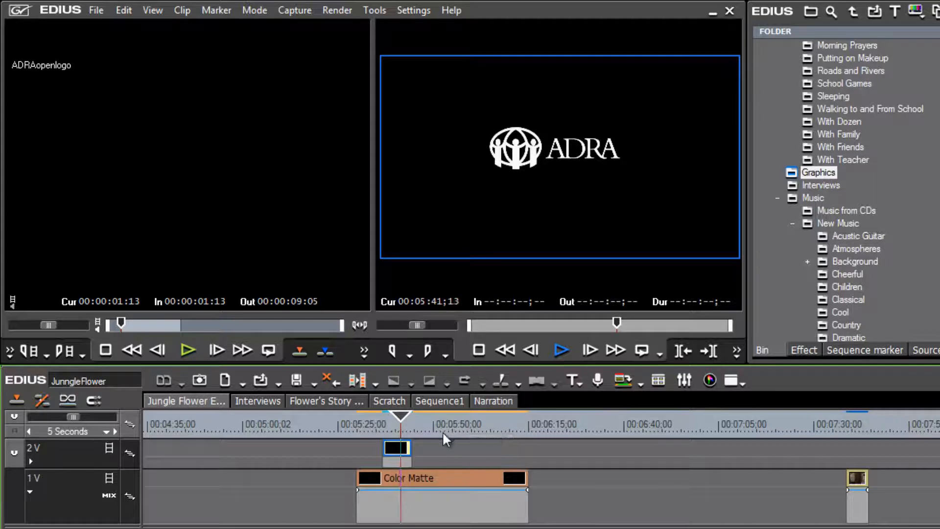
key(space)
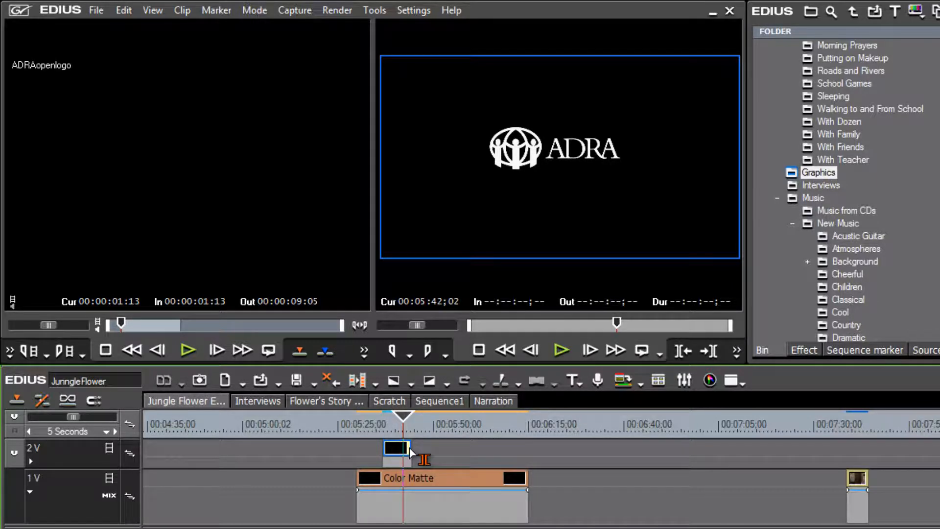
click(410, 448)
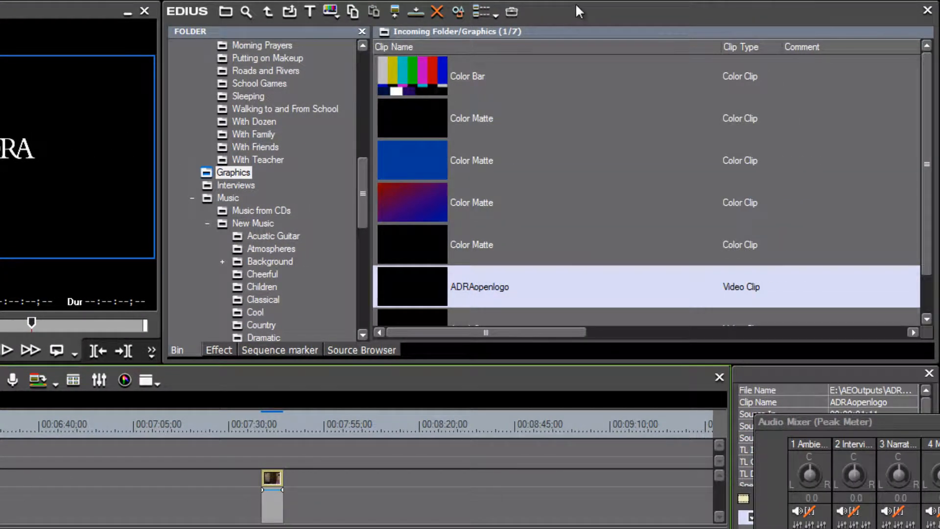
- Add the first black Color Matte from the Graphics folder to track 2 V at the timeline cursor
click(570, 7)
click(418, 124)
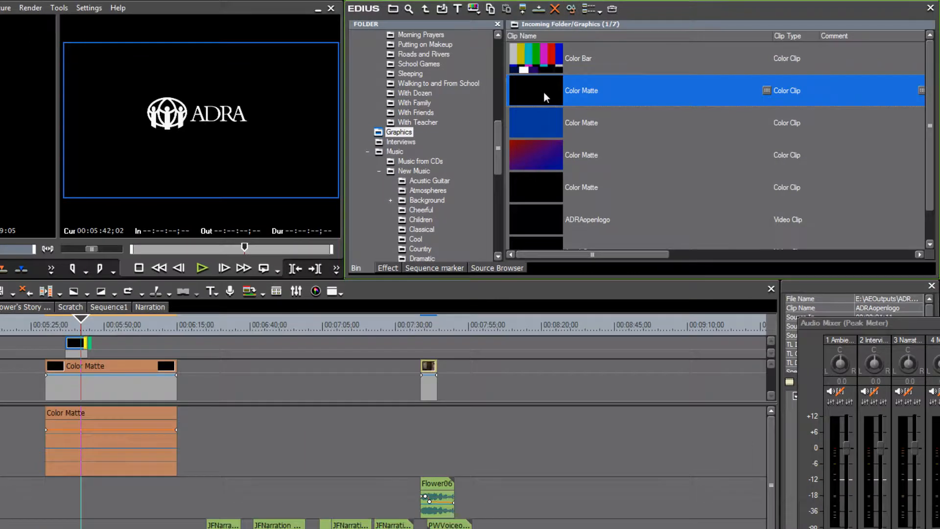
key(shift+Return)
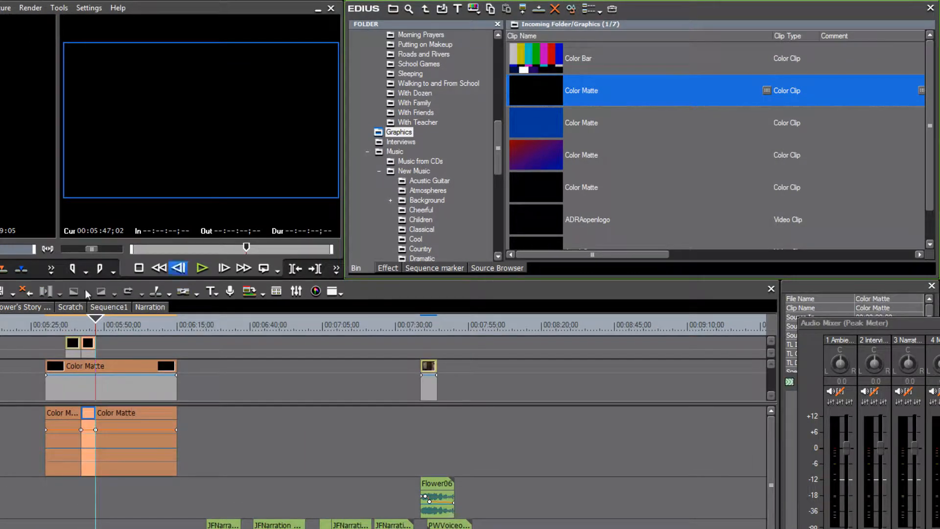
- Add the default transition at the cut between the logo clip and the Color Matte on 2 V, and play it back
drag(98, 324, 80, 322)
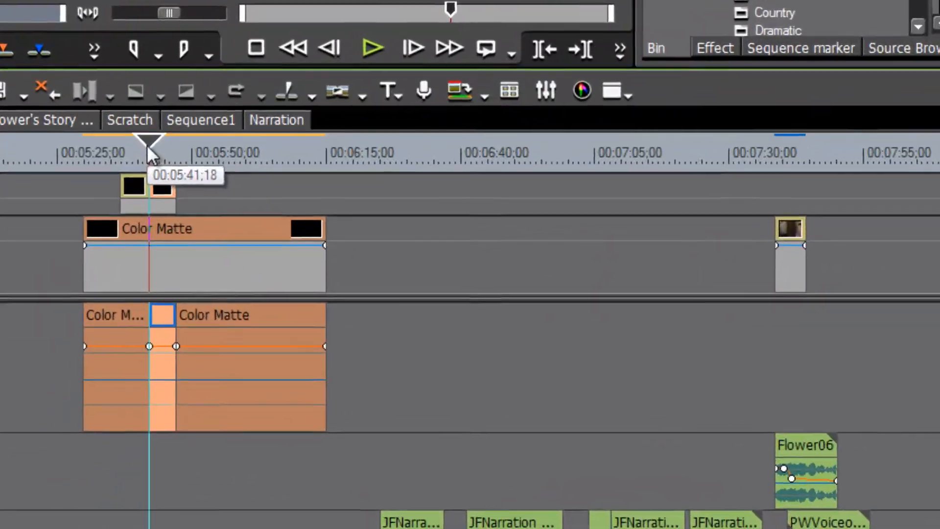
key(ctrl+p)
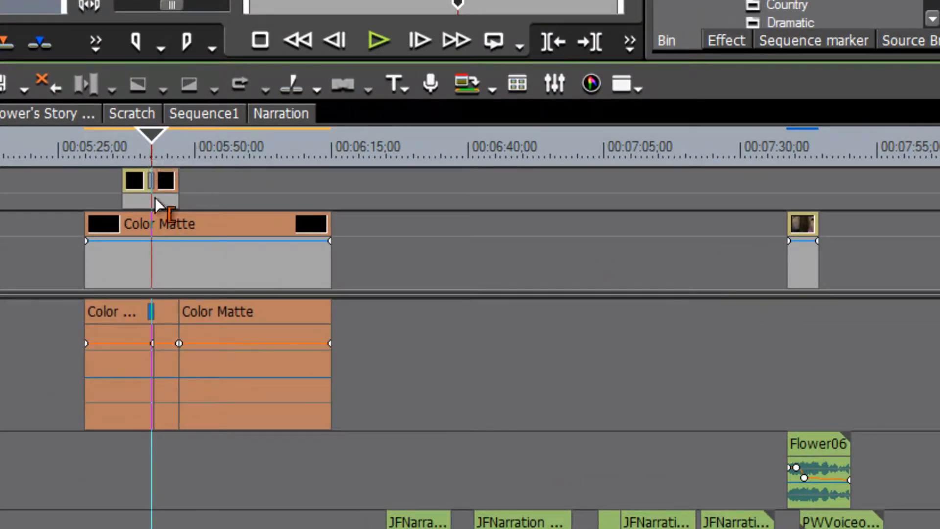
drag(155, 133, 149, 134)
key(space)
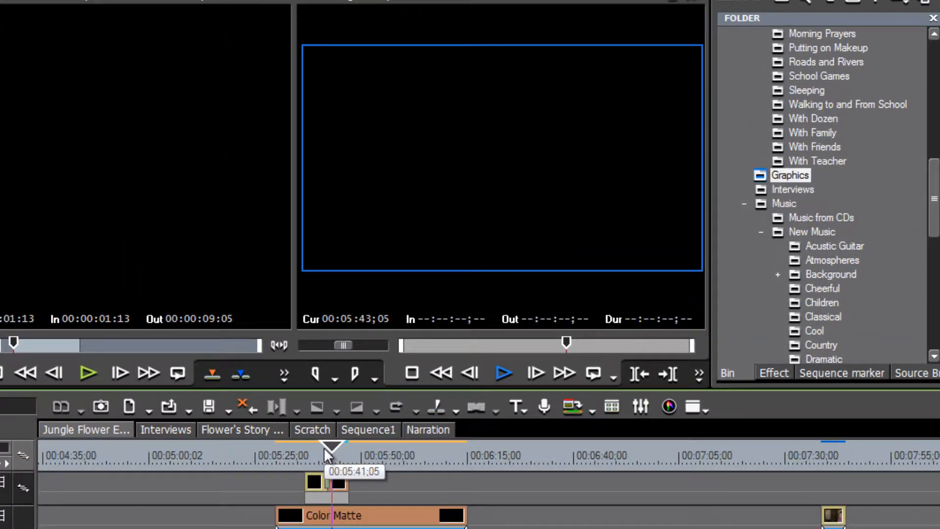
key(space)
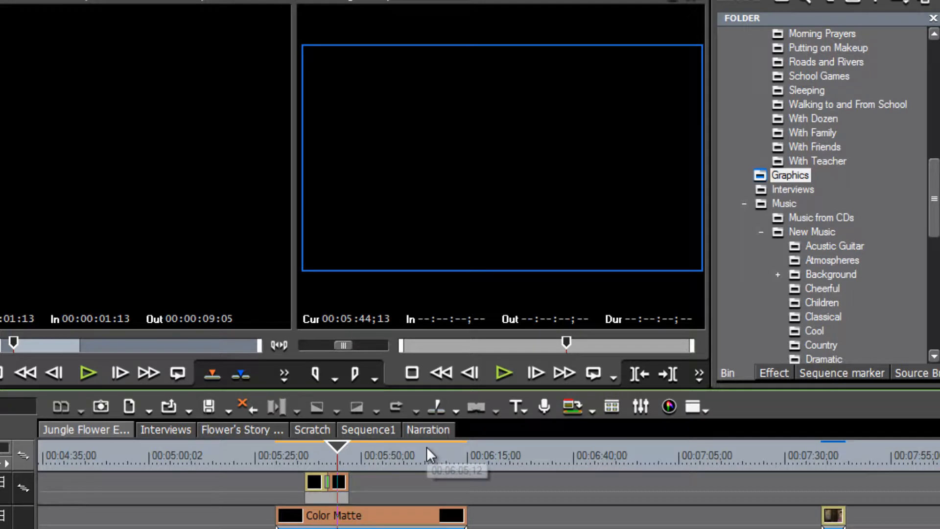
- Undo the transition and the Color Matte added to track 2 V, and expand the track's Mixer area with a taller track height
key(ctrl+z)
key(ctrl+z)
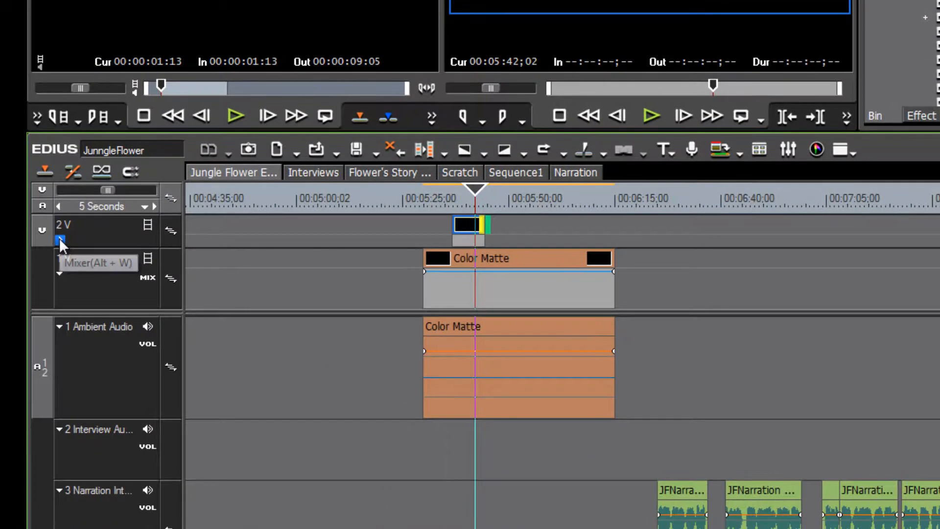
click(60, 239)
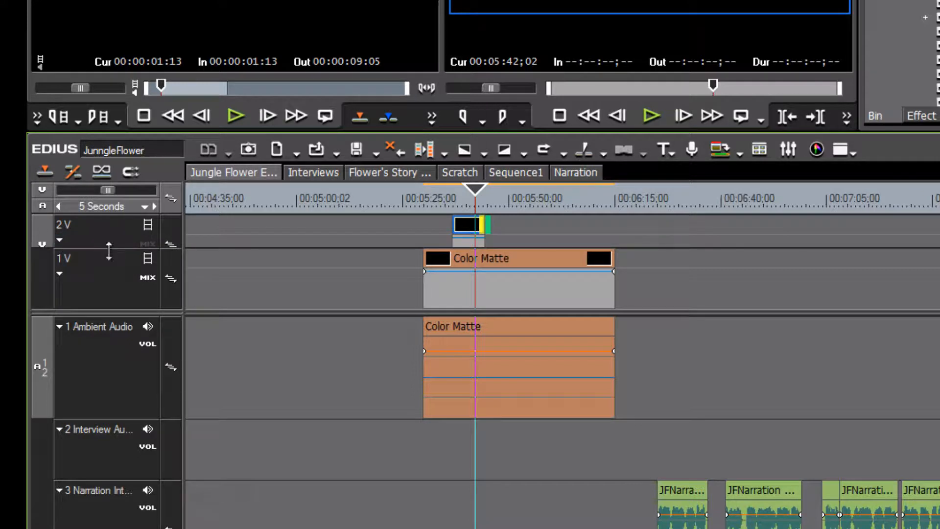
drag(115, 216, 112, 174)
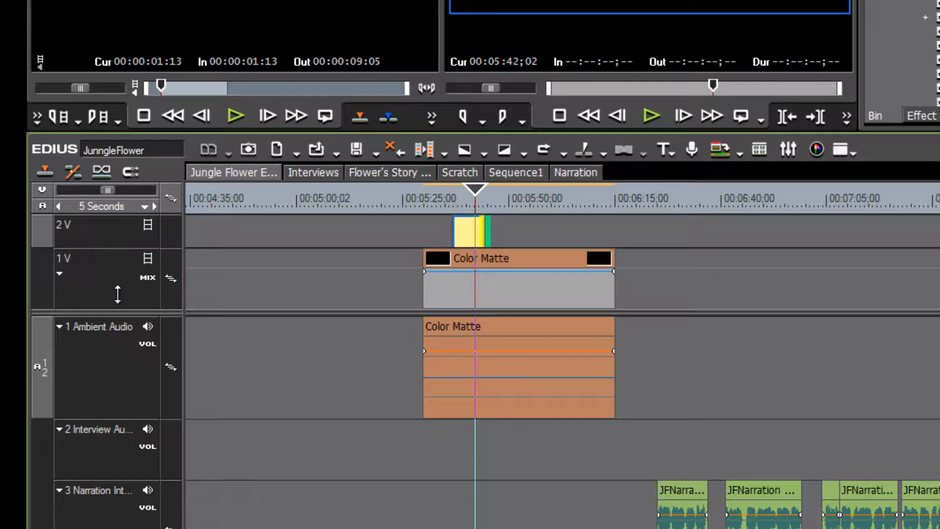
drag(119, 321, 125, 407)
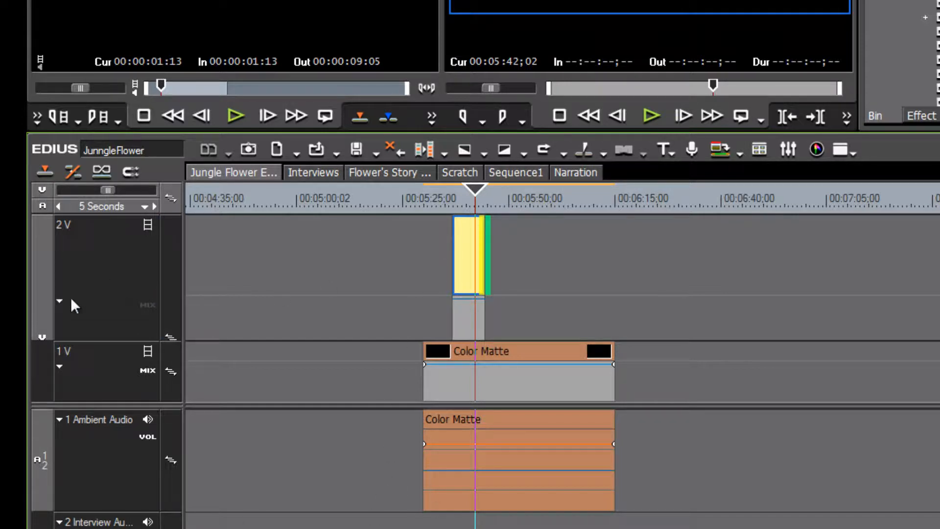
drag(120, 215, 121, 239)
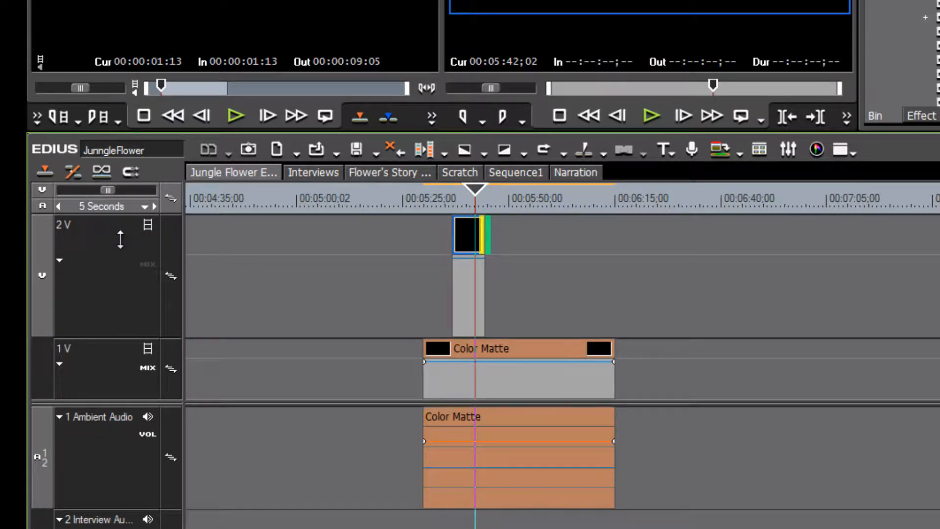
- Enable the MIX line on 2 V, fade the ADRAopenlogo clip to zero from about 00:05:42;18 to its end, and play it back
scroll(334, 273, up, 3)
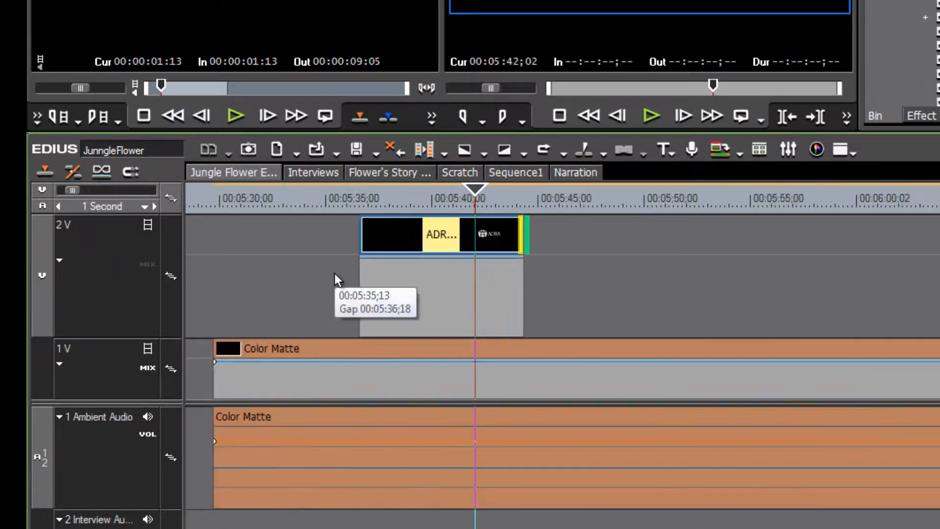
click(149, 265)
click(499, 258)
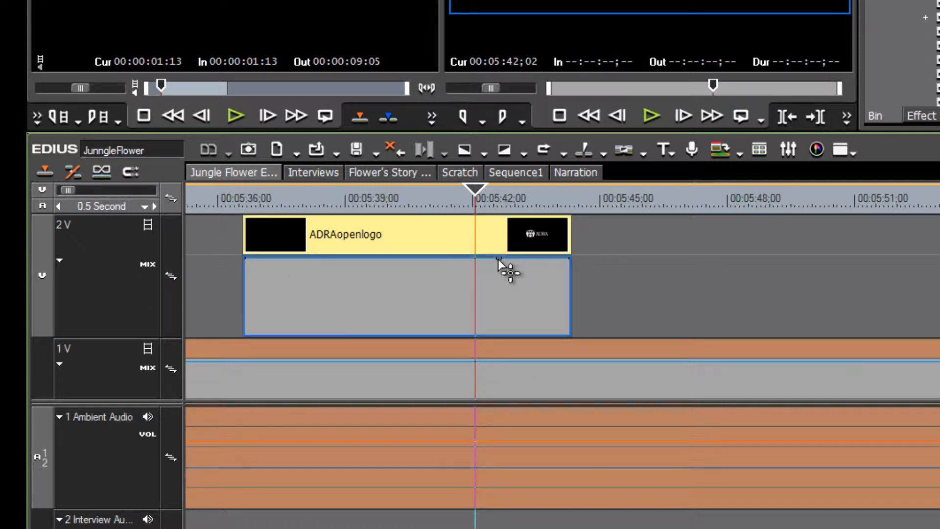
drag(570, 259, 580, 363)
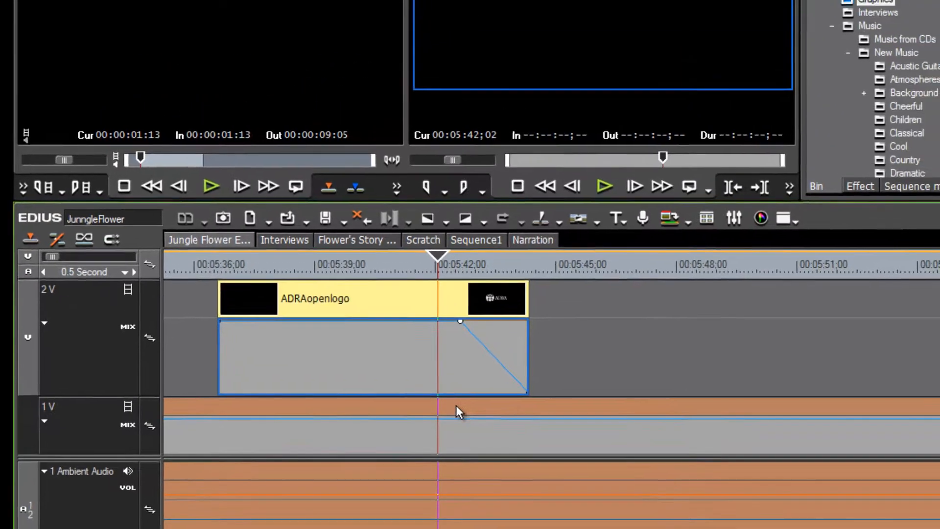
key(space)
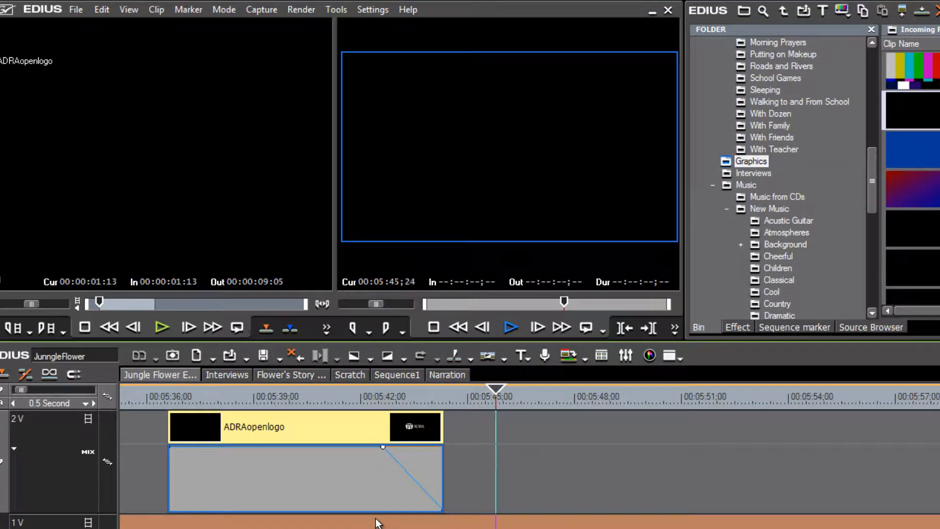
key(space)
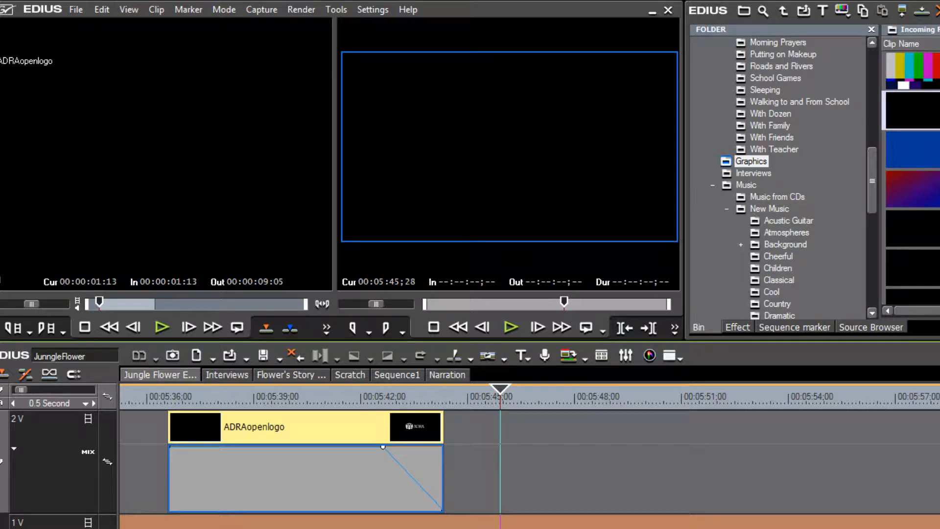
- Load the Jungleflower title from the Graphics folder and set its In point at 00:00:00;00 and Out point at 00:00:15;28
scroll(912, 169, down, 1)
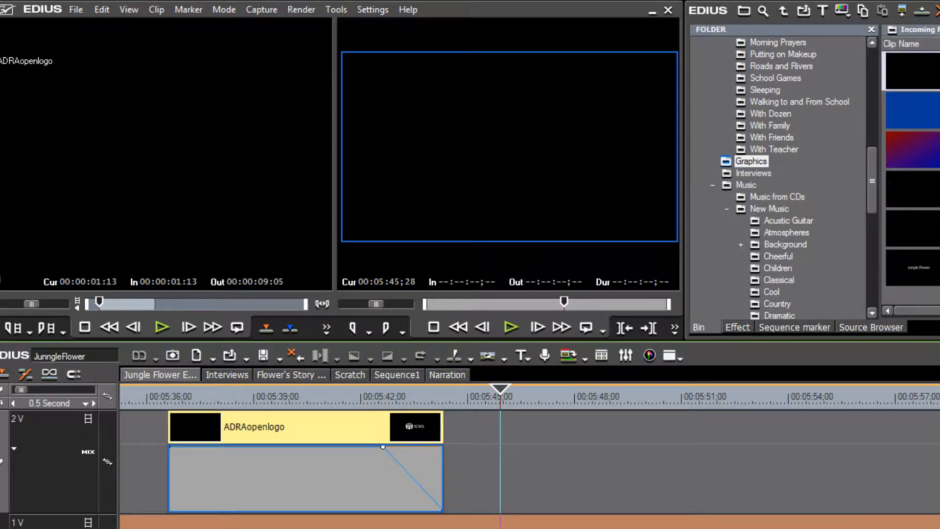
double_click(920, 269)
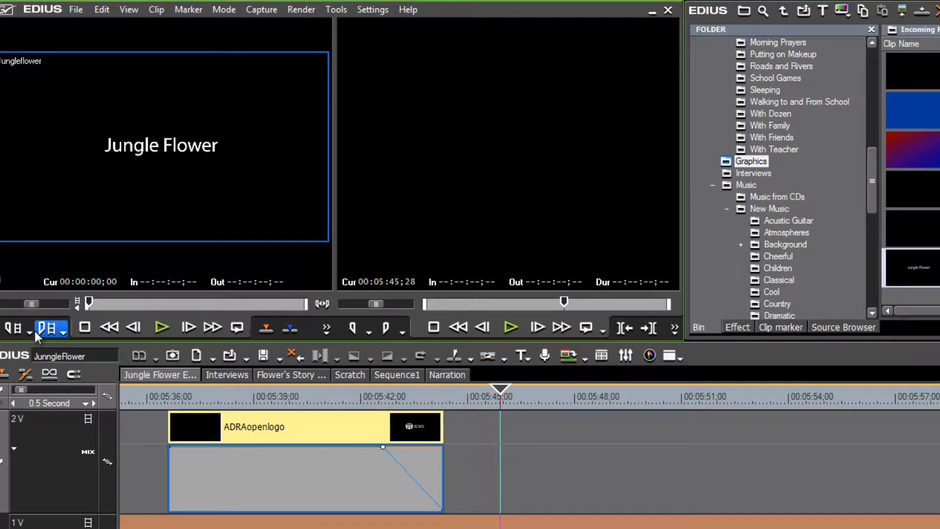
click(13, 327)
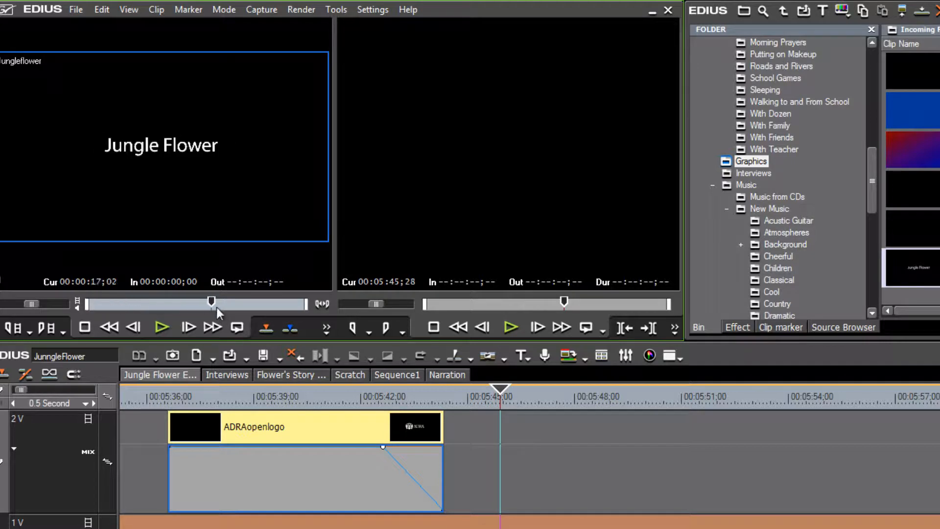
drag(228, 307, 203, 307)
click(40, 331)
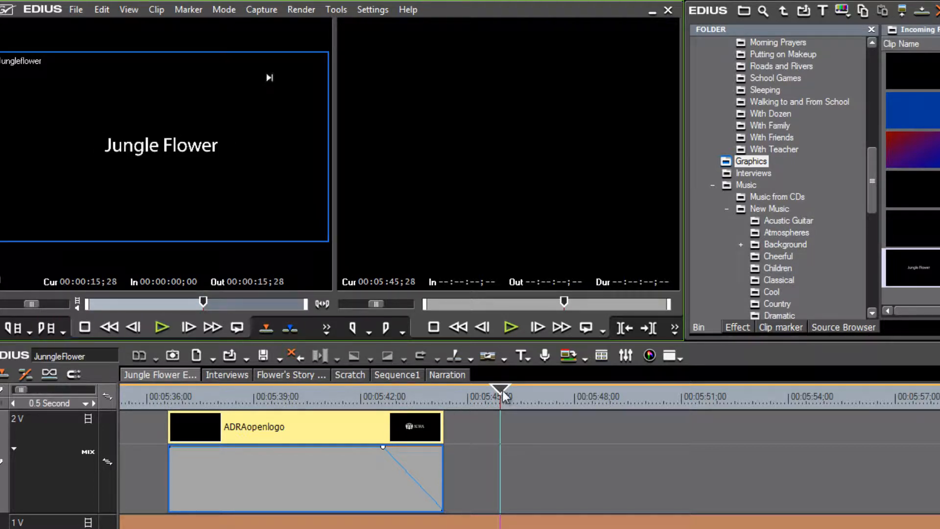
- Set the timeline In point at 00:05:45;15 and overwrite the Jungleflower clip onto track 2 V there
drag(502, 397, 485, 393)
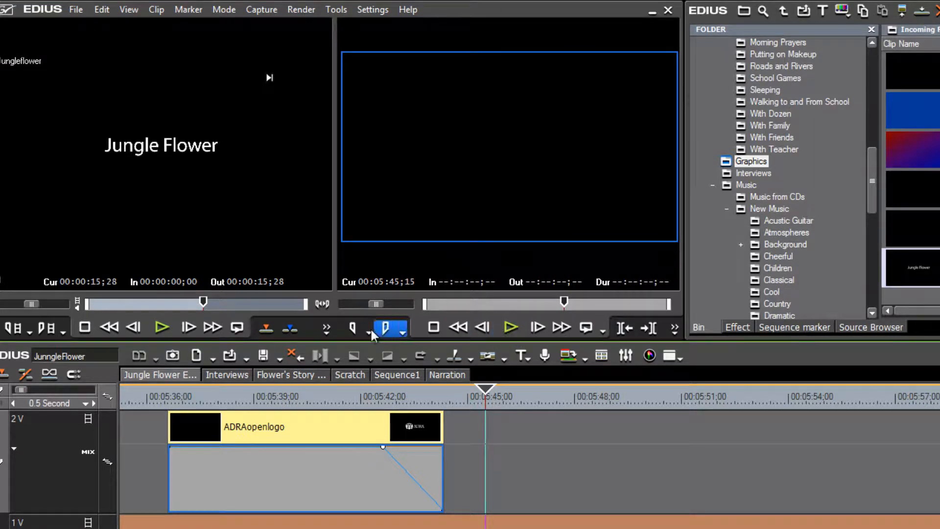
click(352, 328)
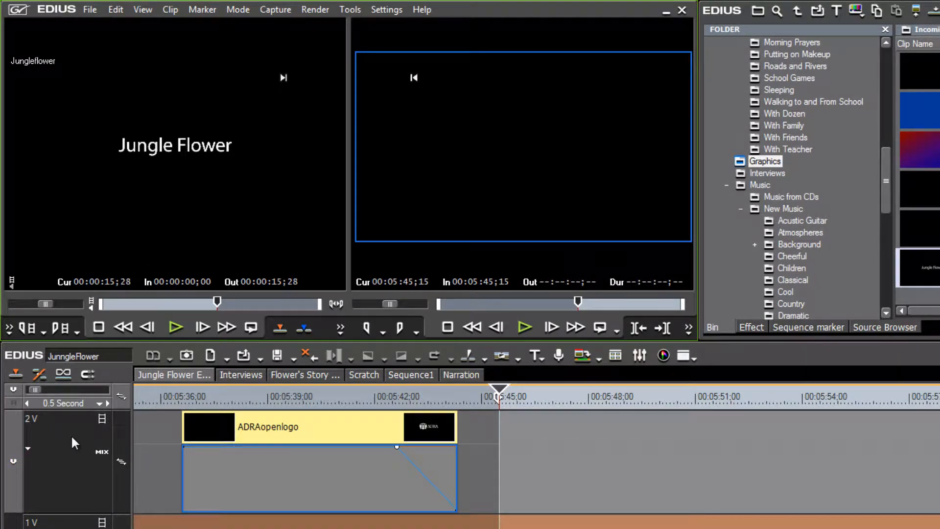
click(277, 329)
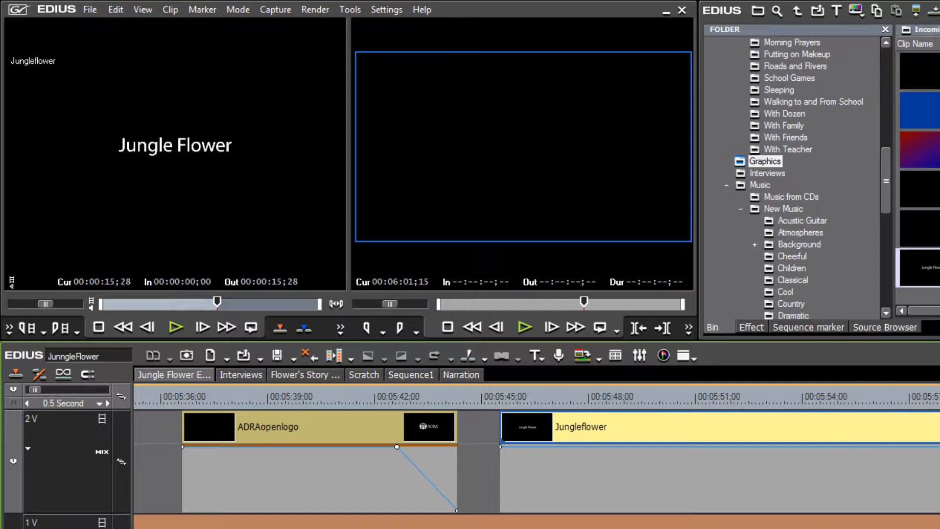
- Fade in the Jungleflower clip from zero at its start to full opacity at about 00:05:47;23, and play it back
click(568, 403)
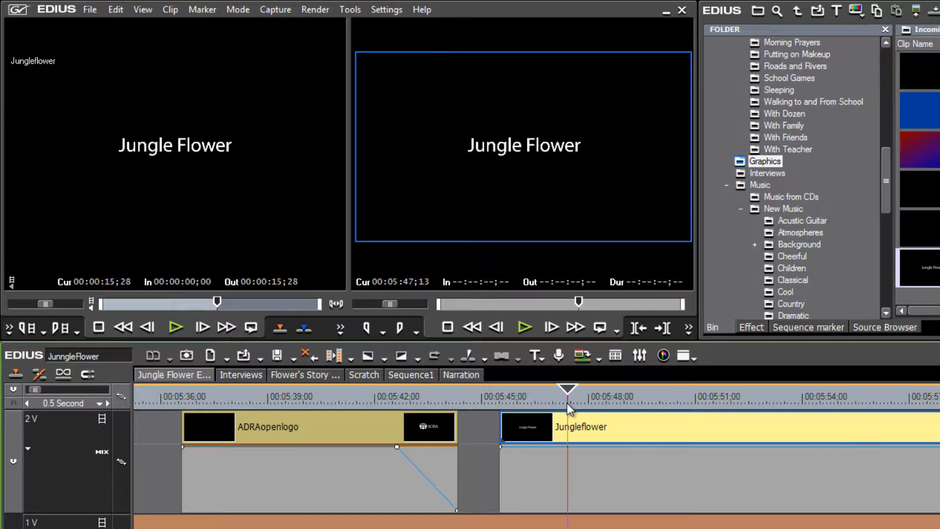
click(579, 447)
drag(501, 447, 501, 509)
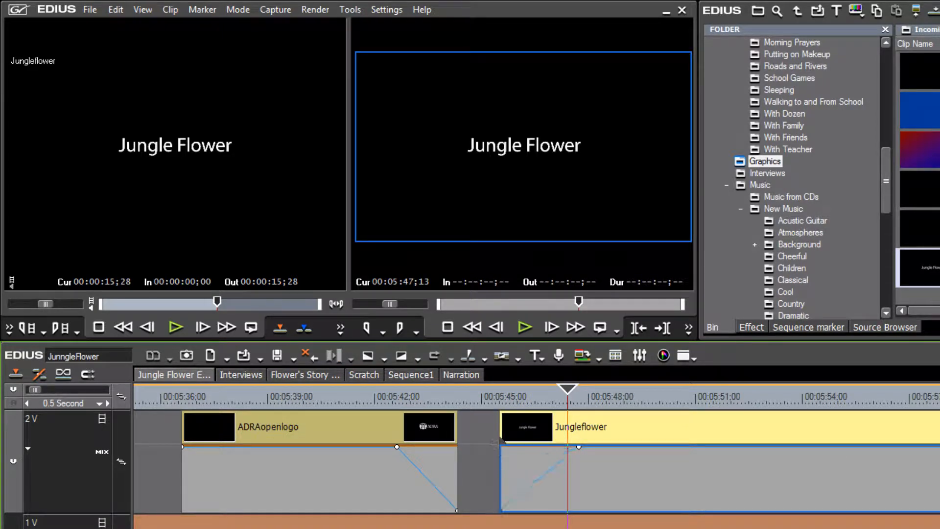
click(486, 398)
key(space)
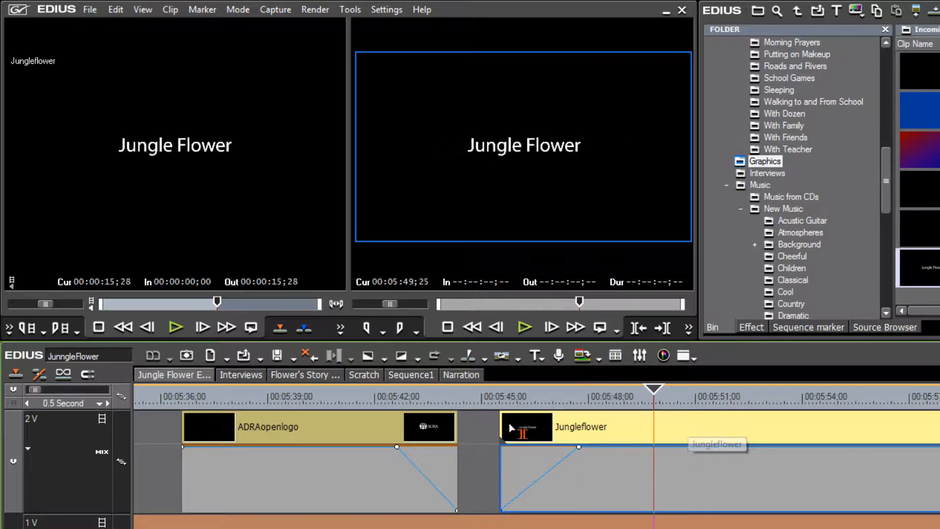
key(space)
- Trim the start of the Jungleflower clip and shift the clip earlier on track 2 V
drag(506, 429, 548, 428)
drag(707, 430, 666, 432)
- Adjust the Jungleflower fade-in by moving its 100% key point later and lowering the clip's start to 0%, and play it back
drag(535, 447, 567, 446)
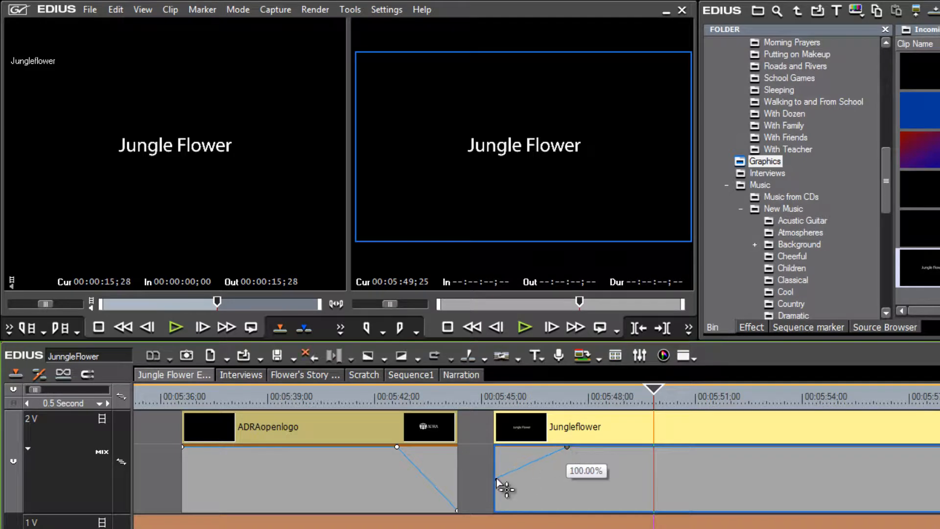
drag(496, 480, 496, 511)
drag(566, 398, 486, 402)
key(space)
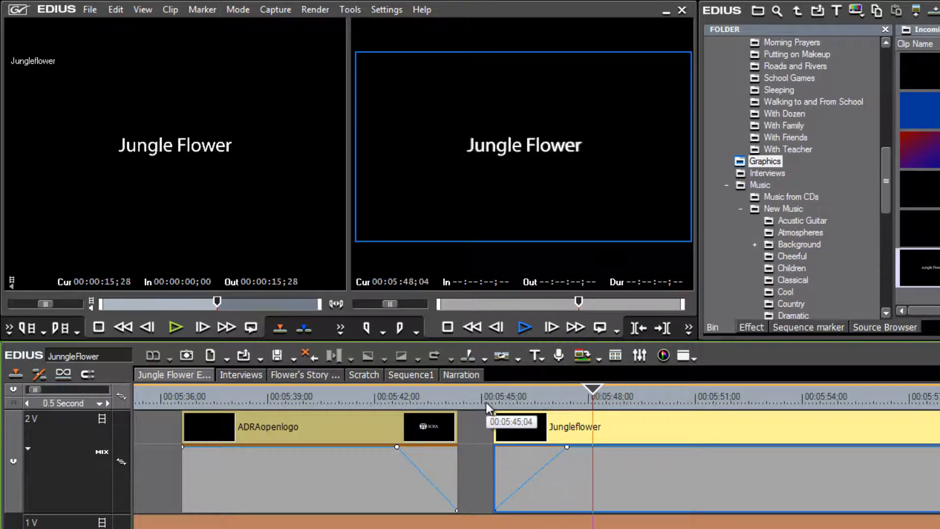
key(space)
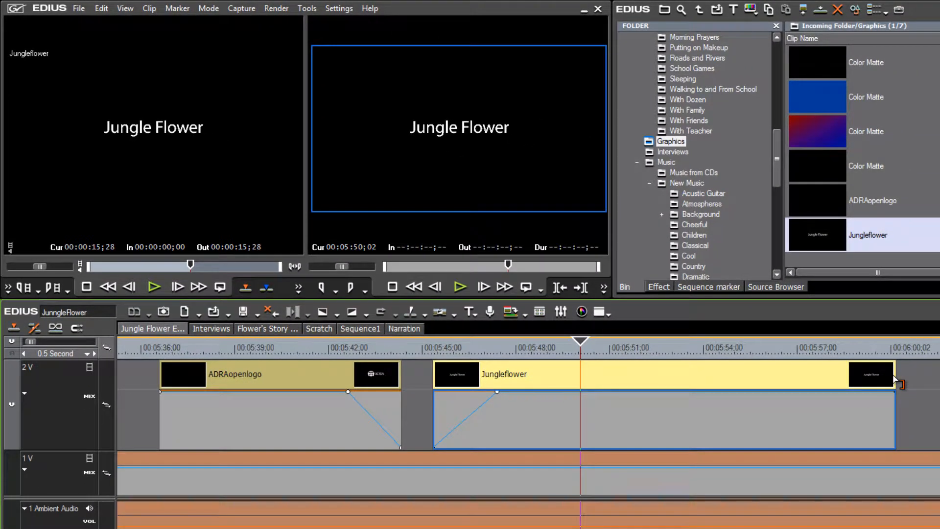
- Shorten the Jungleflower clip to end at about 00:05:51;17 with a fade-out to zero, and play it back
drag(894, 380, 627, 447)
drag(580, 341, 463, 358)
key(space)
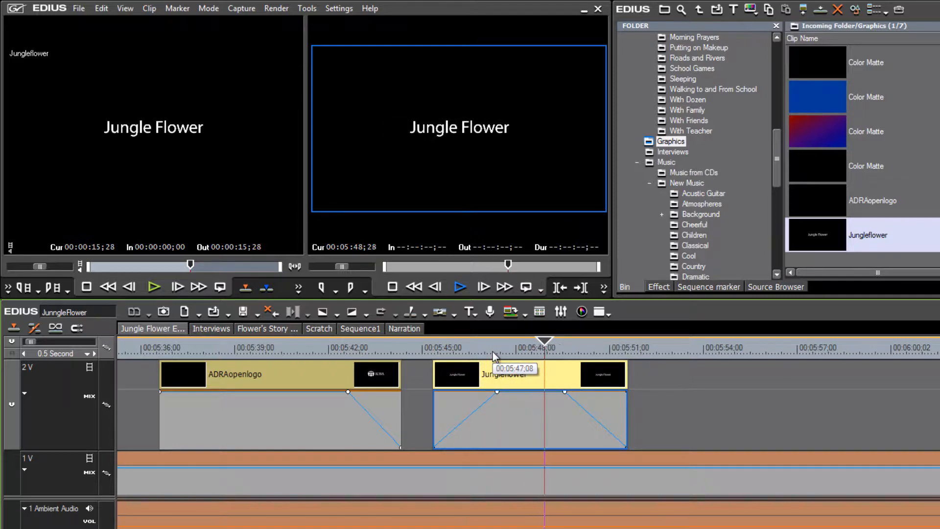
key(space)
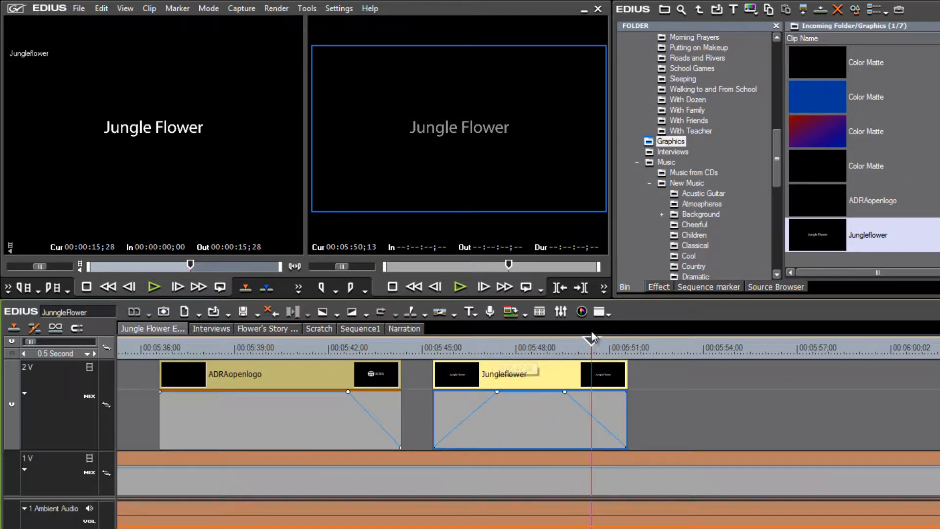
- Start the Jungleflower fade-out at 00:05:49;00, trim the clip's end to about 00:05:50;17 at 0% opacity, and play the title back
drag(590, 340, 547, 347)
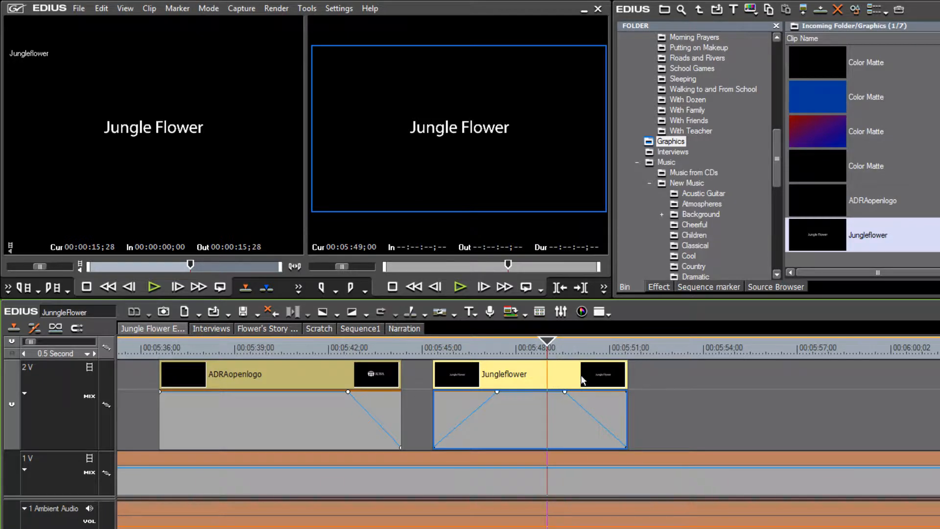
drag(564, 394, 547, 392)
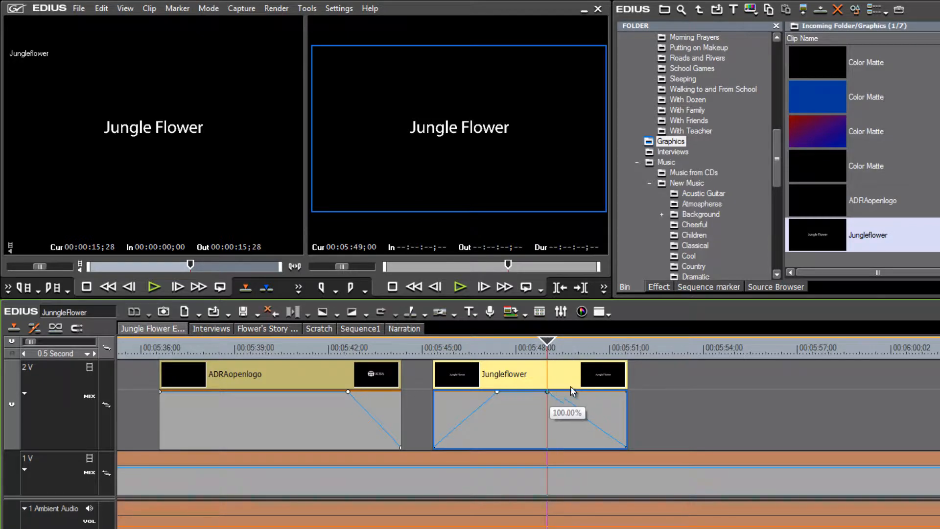
drag(627, 376, 596, 375)
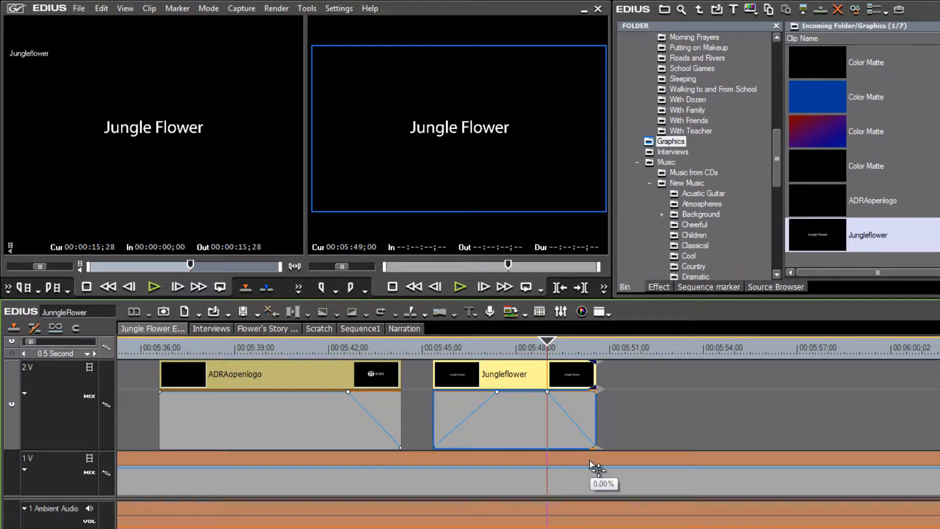
drag(549, 343, 430, 359)
key(space)
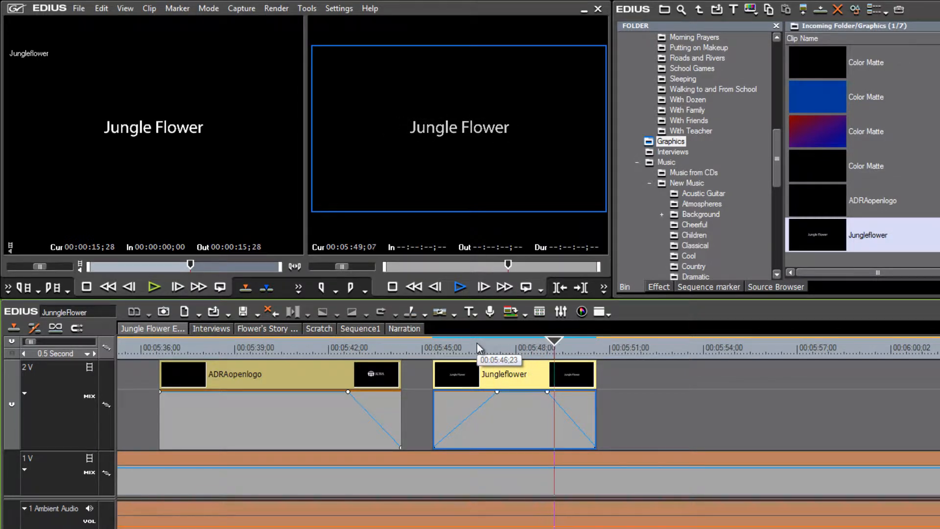
key(space)
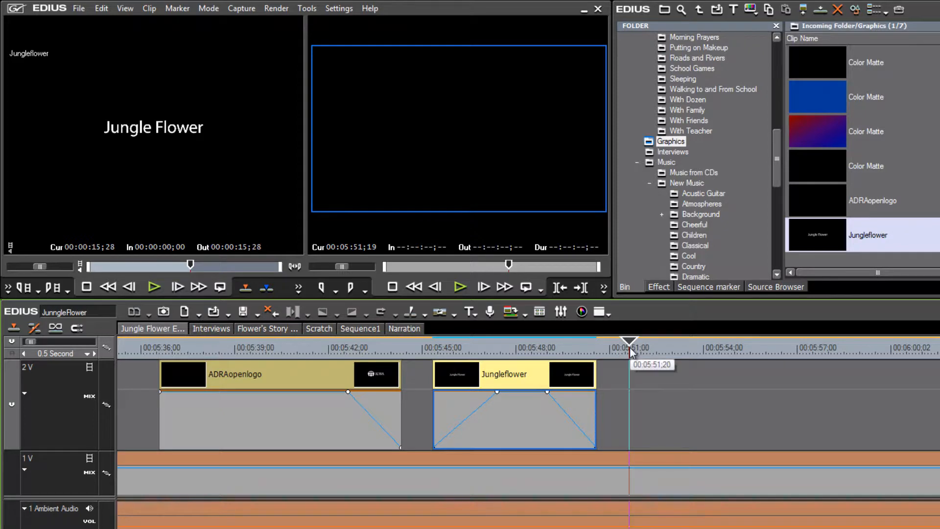
- Set the timeline In point at 00:05:53;08 and Out point at 00:06:11;27, and ripple delete the section between them
scroll(630, 349, down, 3)
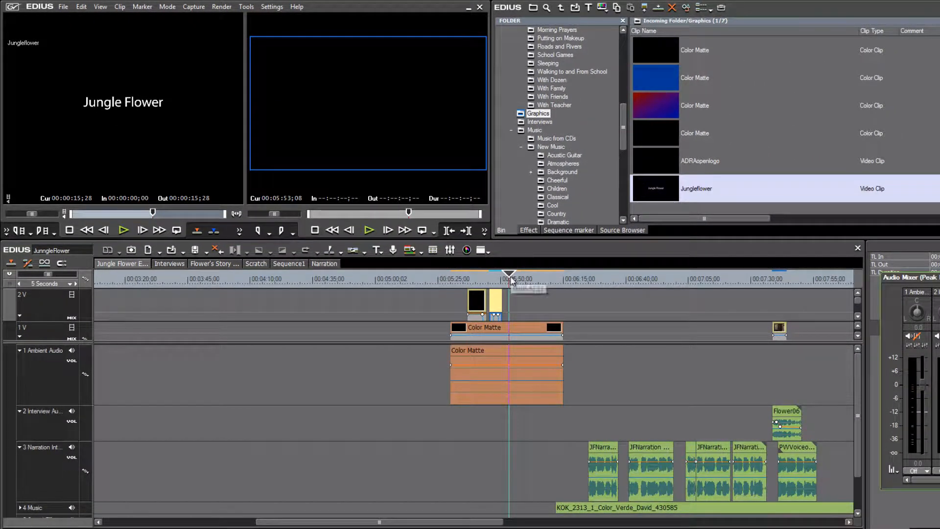
key(i)
drag(511, 279, 559, 283)
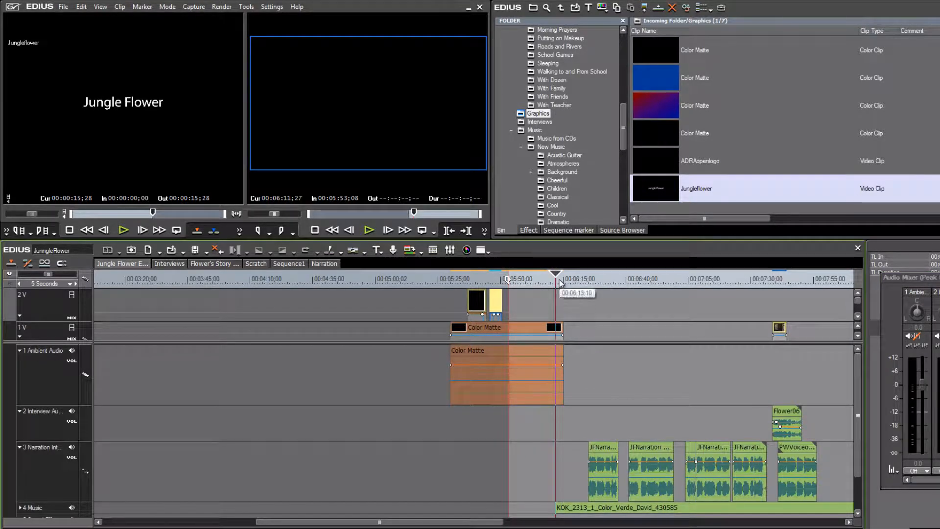
key(o)
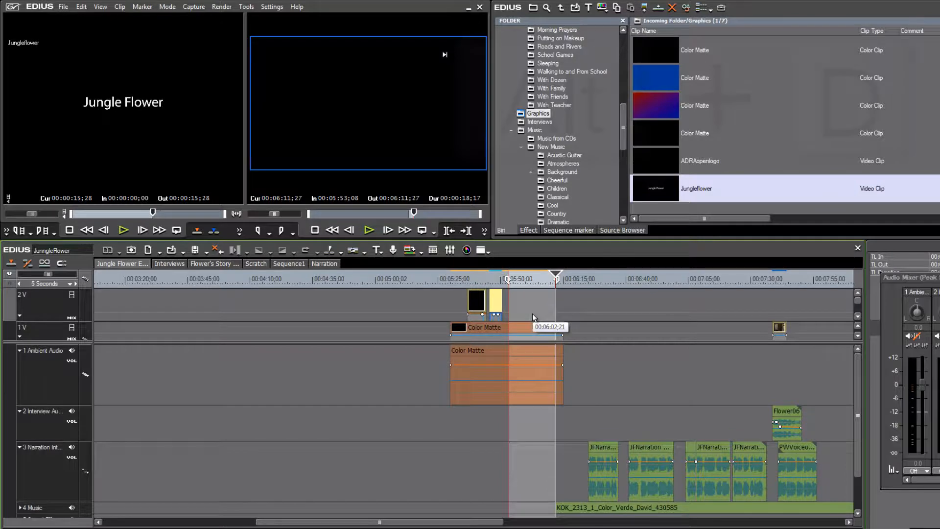
key(alt+d)
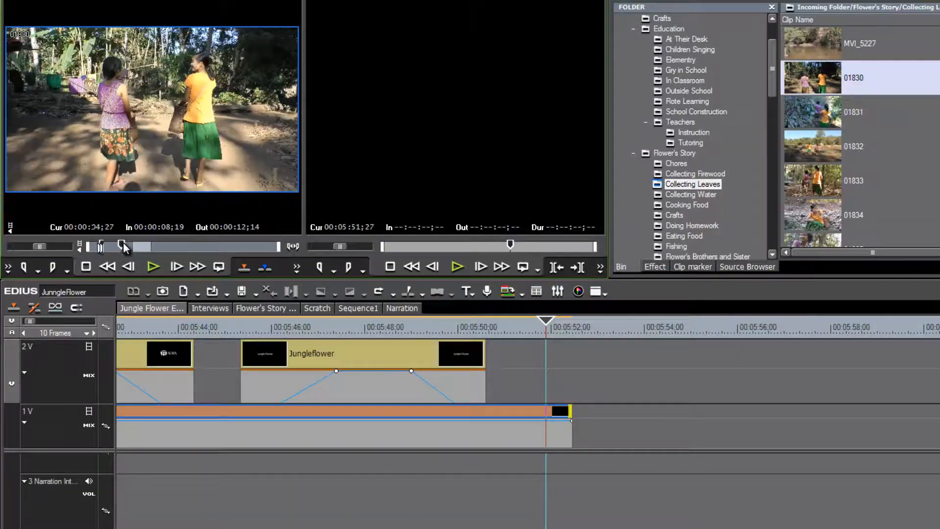
- Mark the source In point of clip 01830 at 00:00:07;10 and its Out point at 00:00:14;11
mouse_move(122, 244)
mouse_down()
mouse_move(94, 246)
mouse_move(126, 238)
mouse_up()
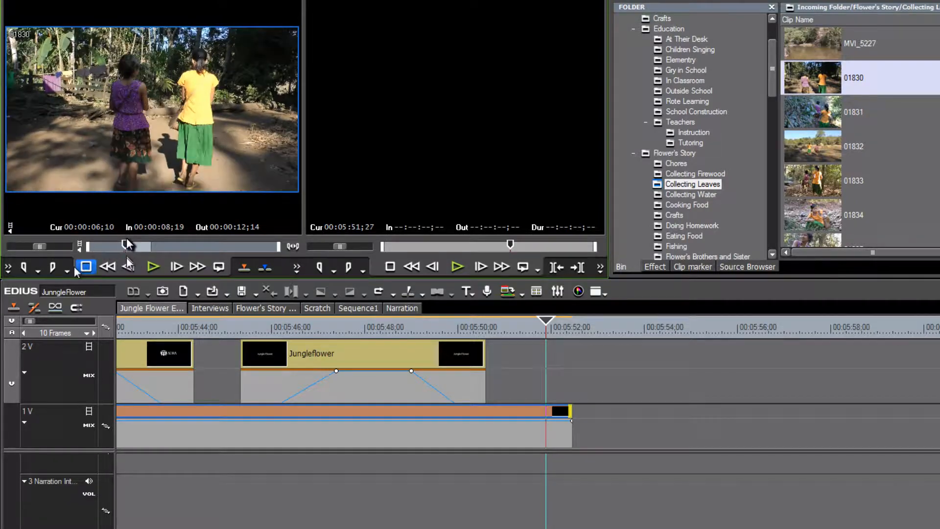
click(24, 269)
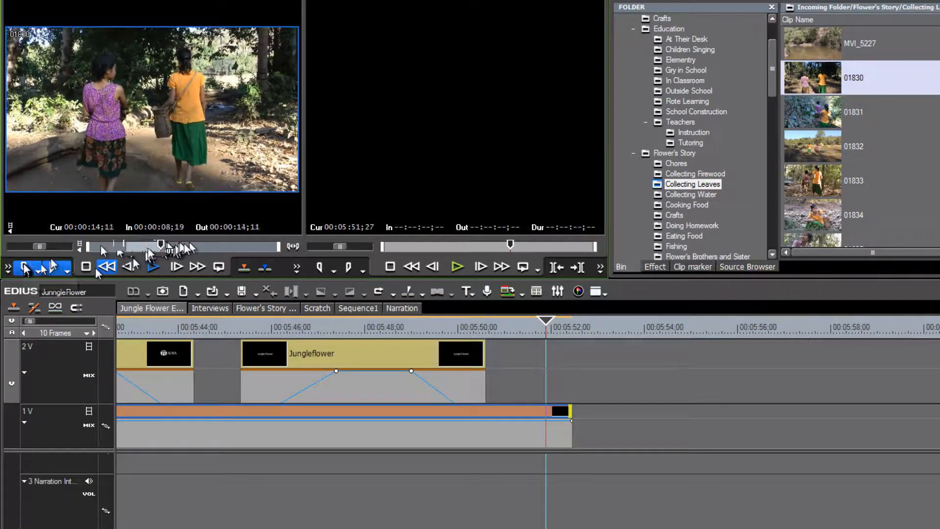
click(153, 267)
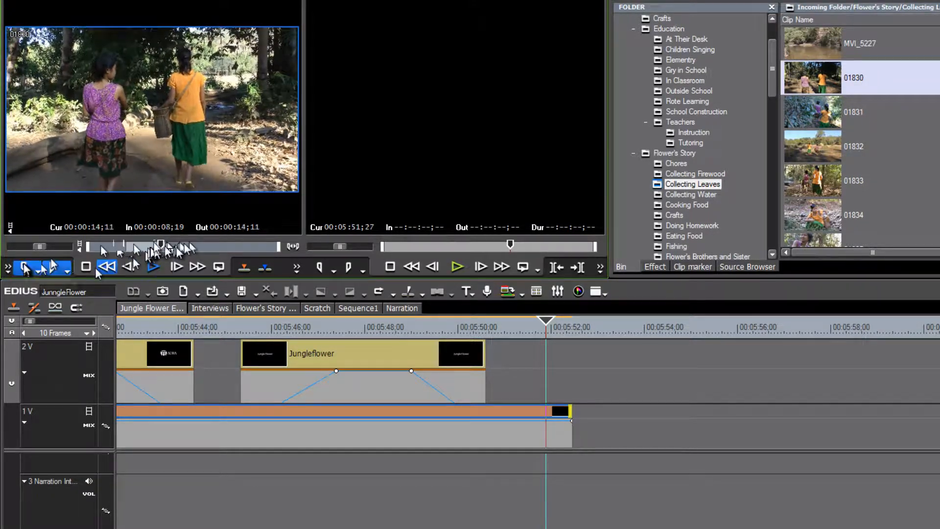
key(o)
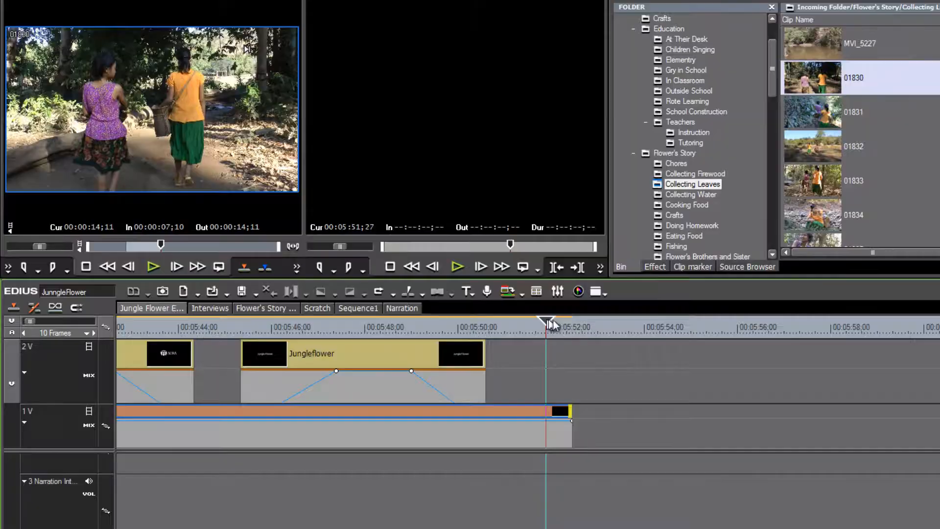
- Set the timeline In point at 00:05:52;19, just past the end of the Color Matte
mouse_move(551, 321)
mouse_down()
mouse_move(608, 333)
mouse_move(562, 329)
mouse_up()
drag(452, 276, 480, 278)
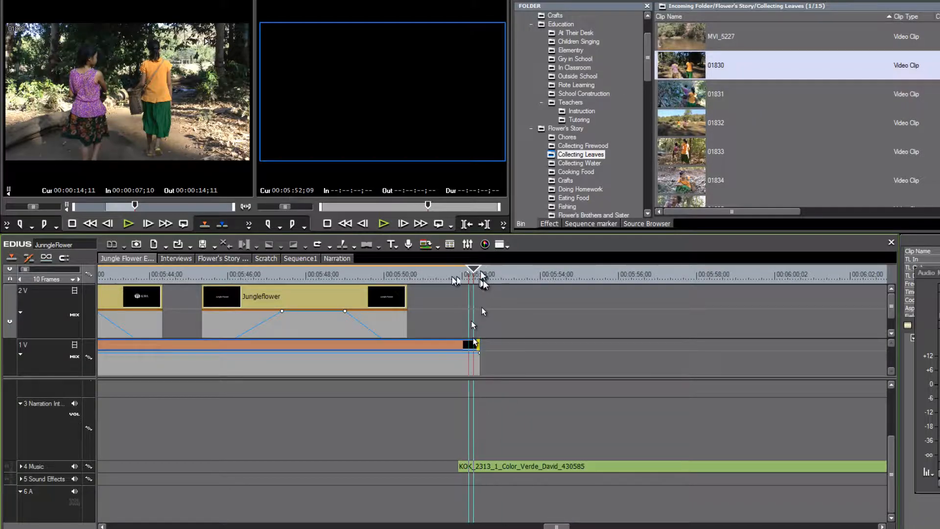
drag(480, 283, 490, 277)
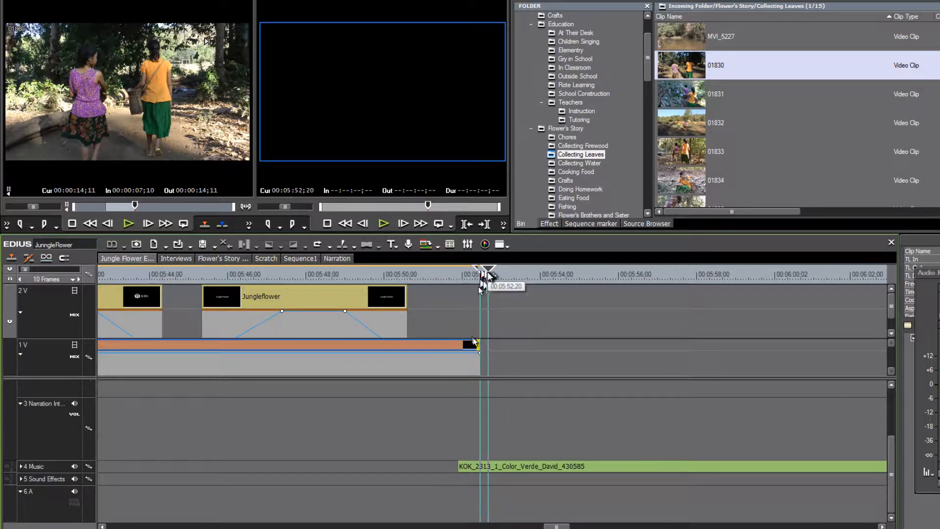
key(i)
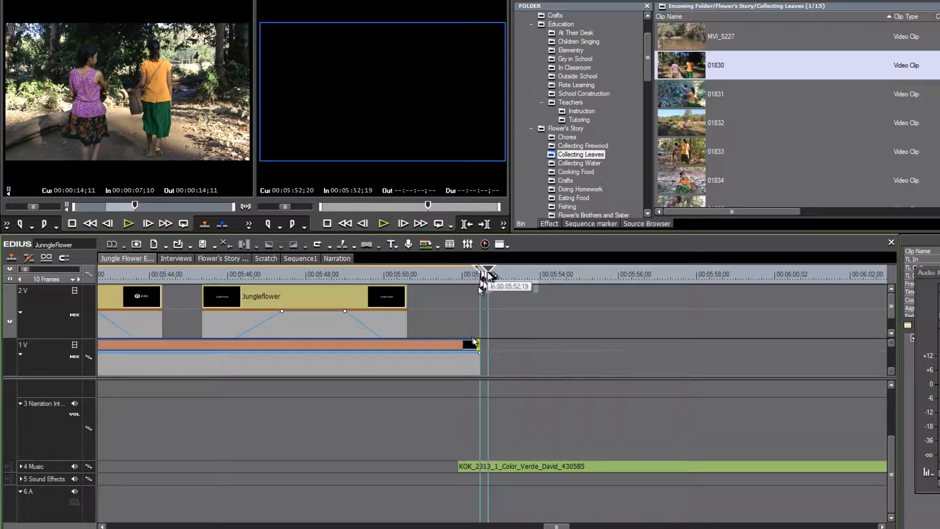
key(i)
key(i)
key(i)
key(i)
key(i)
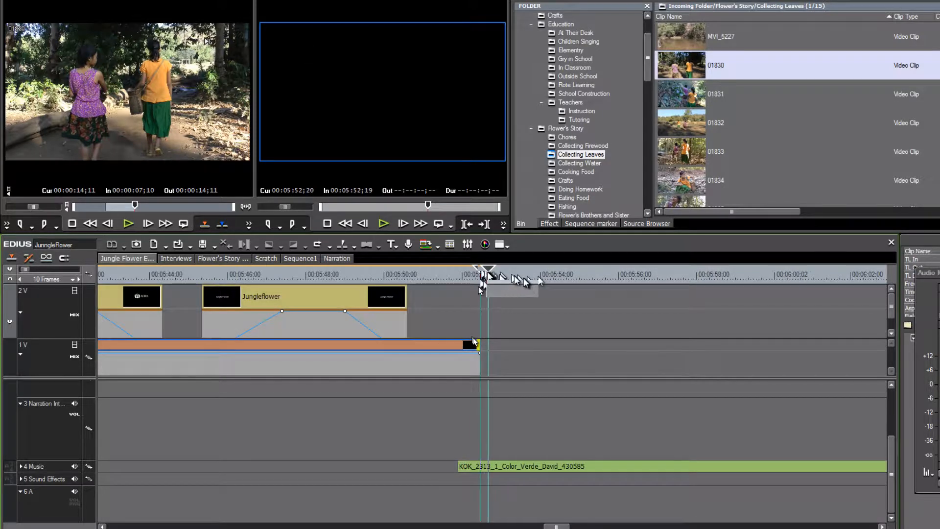
key(i)
key(i)
key(i)
key(i)
key(i)
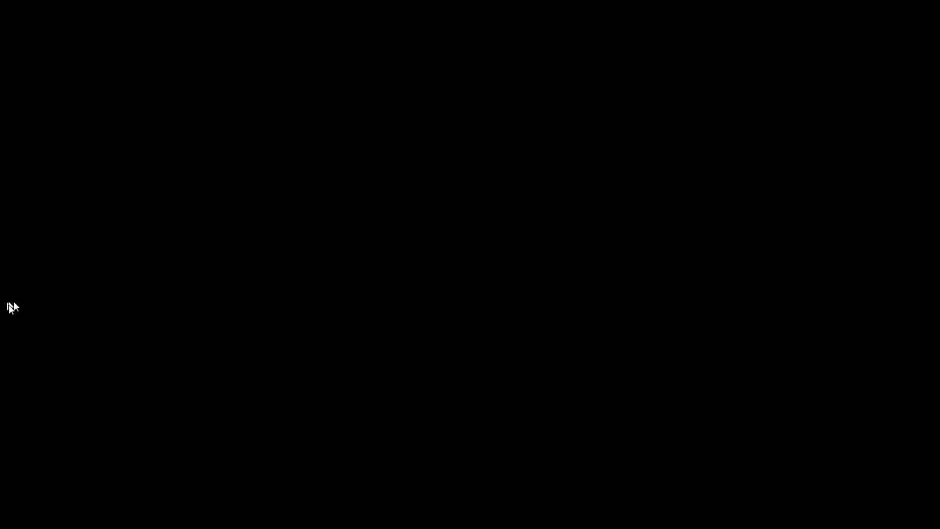
- Patch the video source channel from track 2 V to track 1 V
click(8, 305)
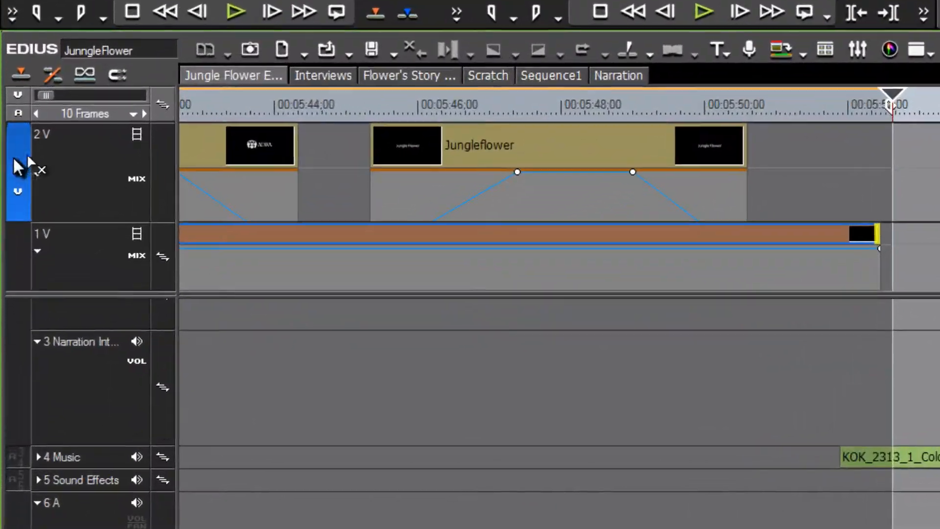
drag(9, 305, 16, 306)
drag(30, 163, 18, 256)
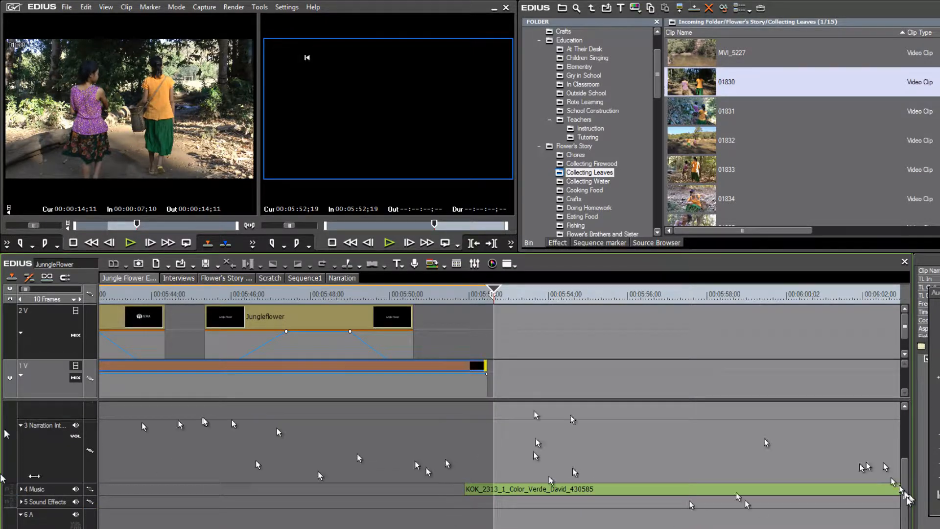
- Connect a stereo audio source channel to the 1 Ambient Audio track and overwrite clip 01830 onto the timeline at the In point
drag(905, 496, 907, 416)
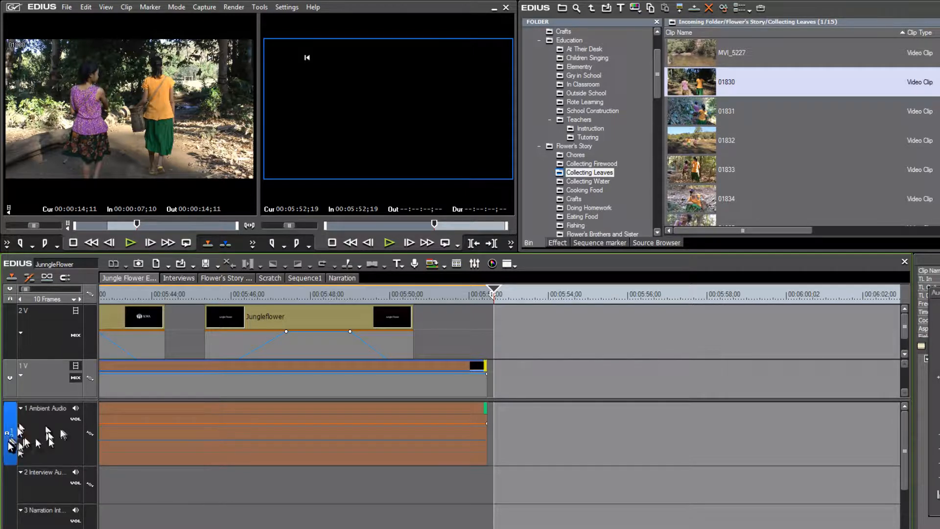
right_click(10, 444)
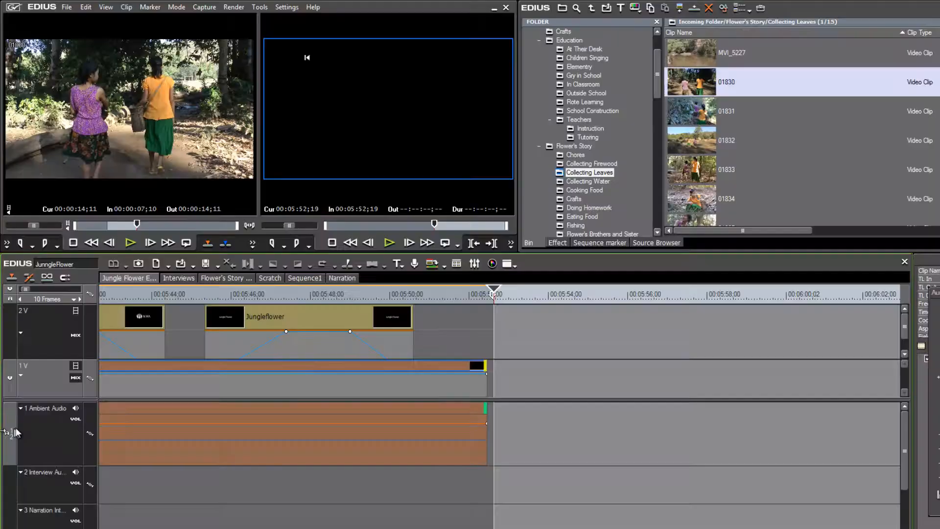
click(16, 431)
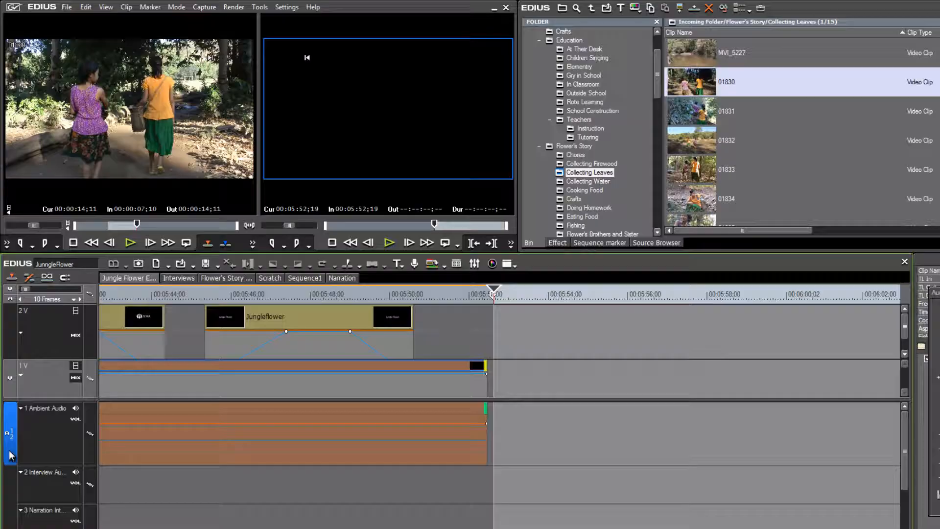
right_click(11, 448)
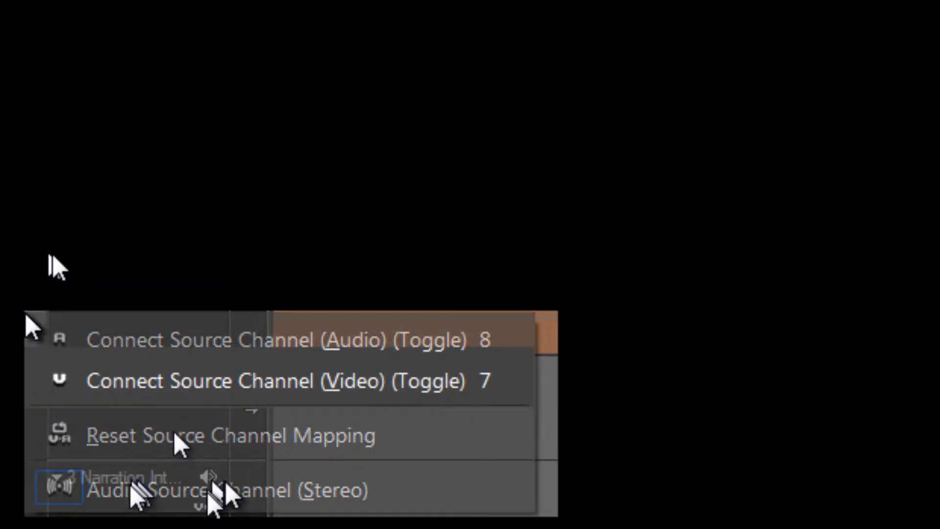
click(121, 492)
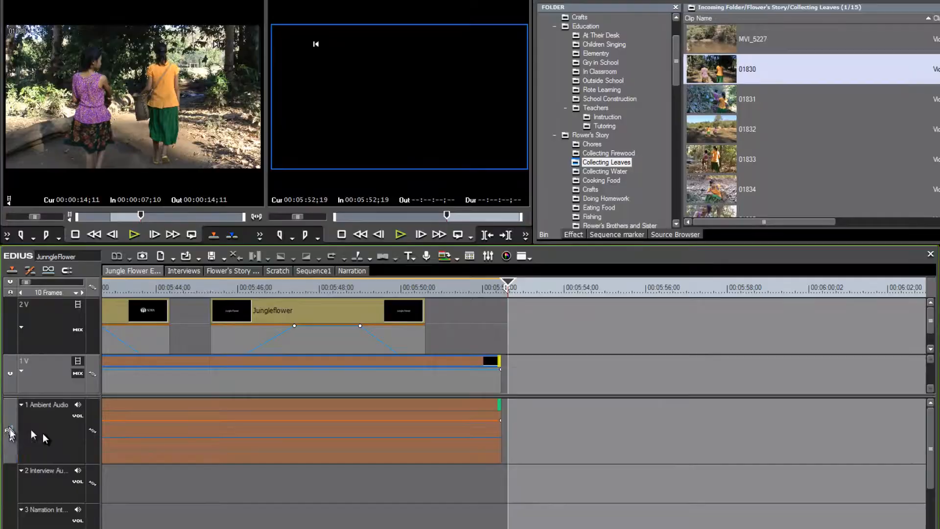
click(9, 430)
click(214, 235)
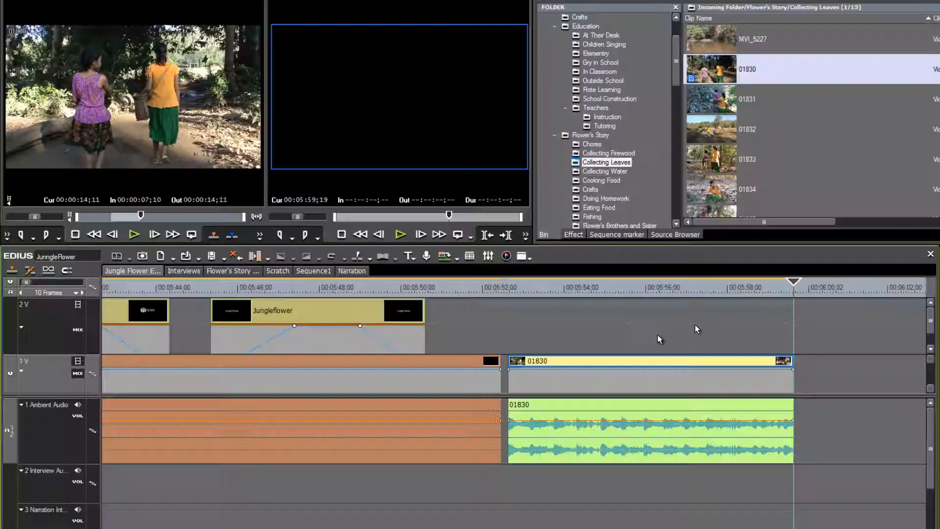
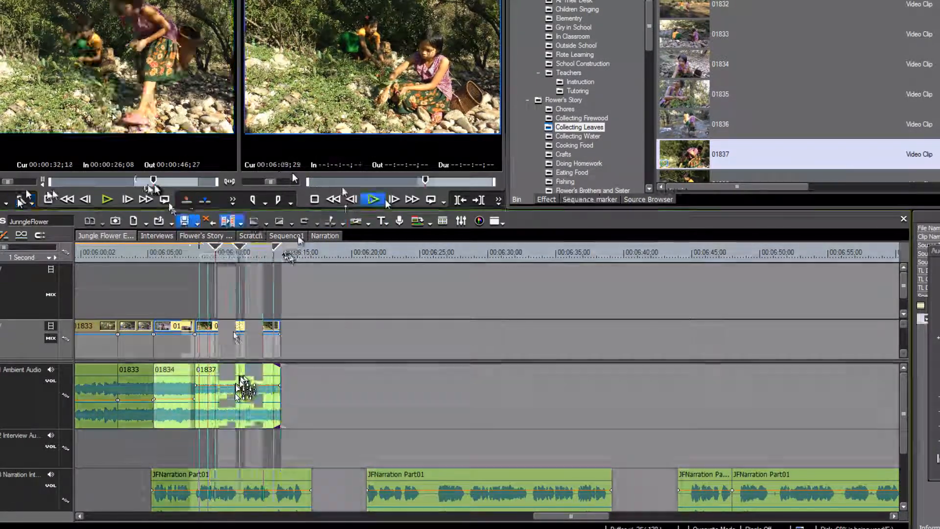
- Lower the ambient audio volume line of clip 01837 to -18.3 dB (12.10%)
drag(236, 385, 238, 397)
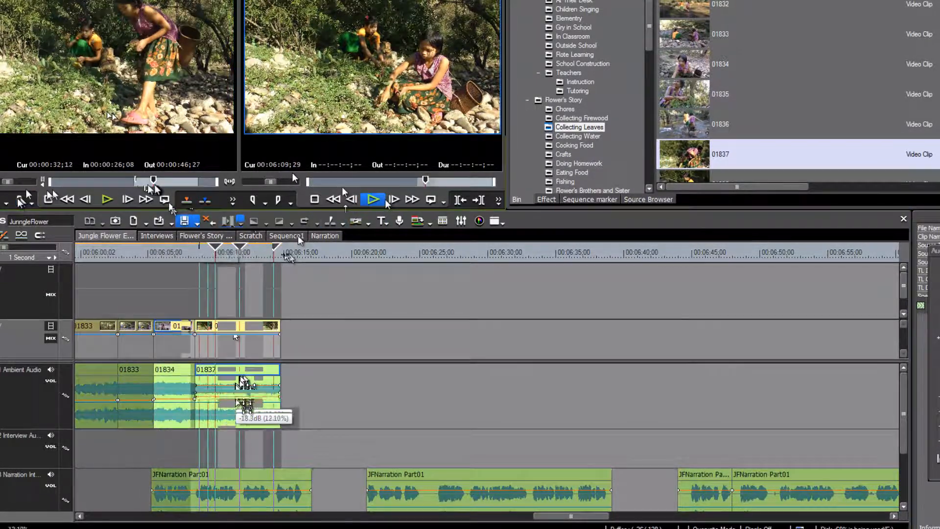
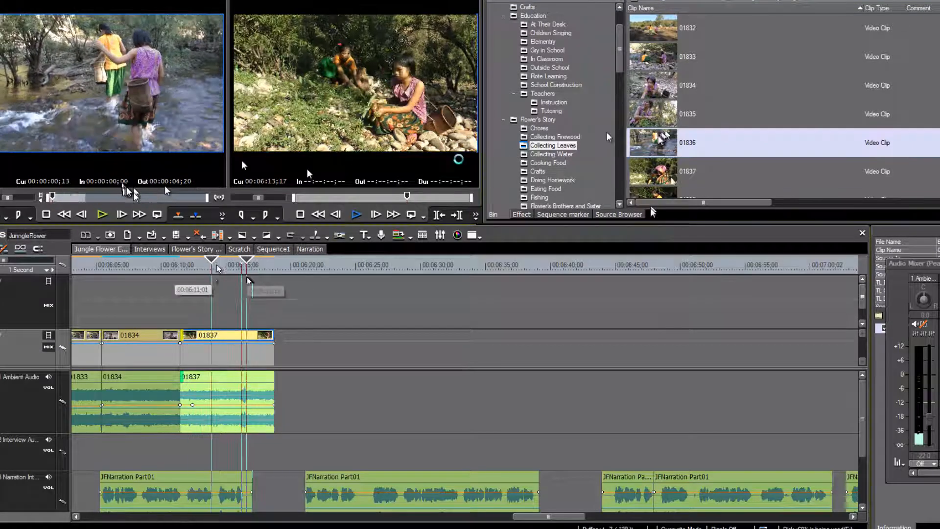
- Try placing clip 01836 at the timeline In point 00:06:17;01, once as an overwrite edit and once as an insert edit
click(661, 139)
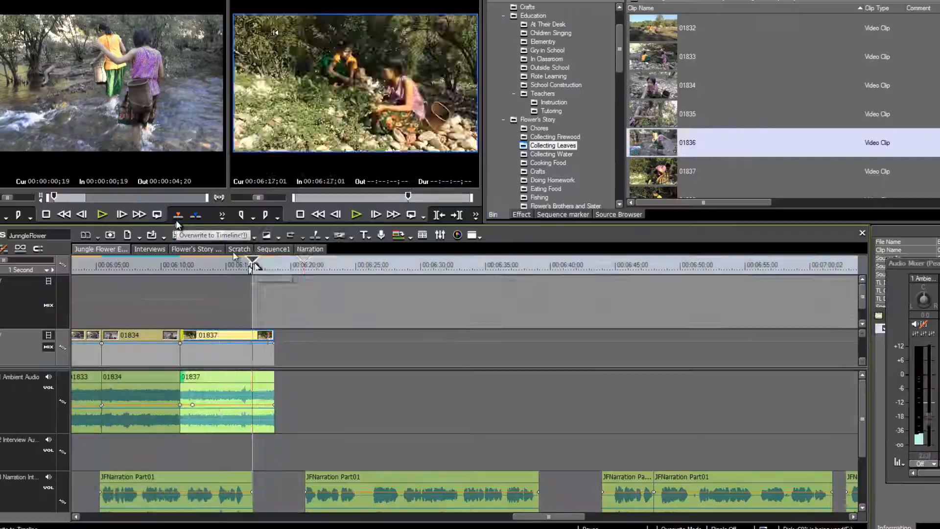
click(176, 218)
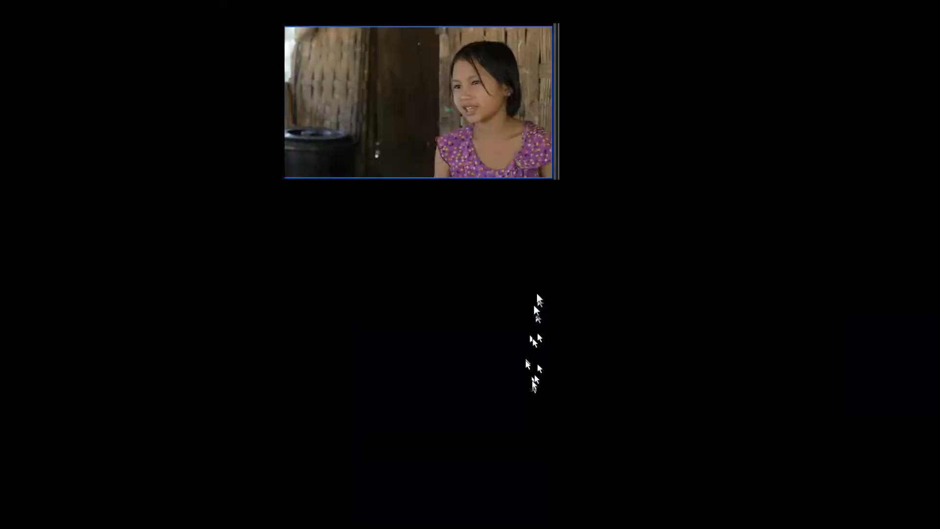
drag(534, 305, 354, 324)
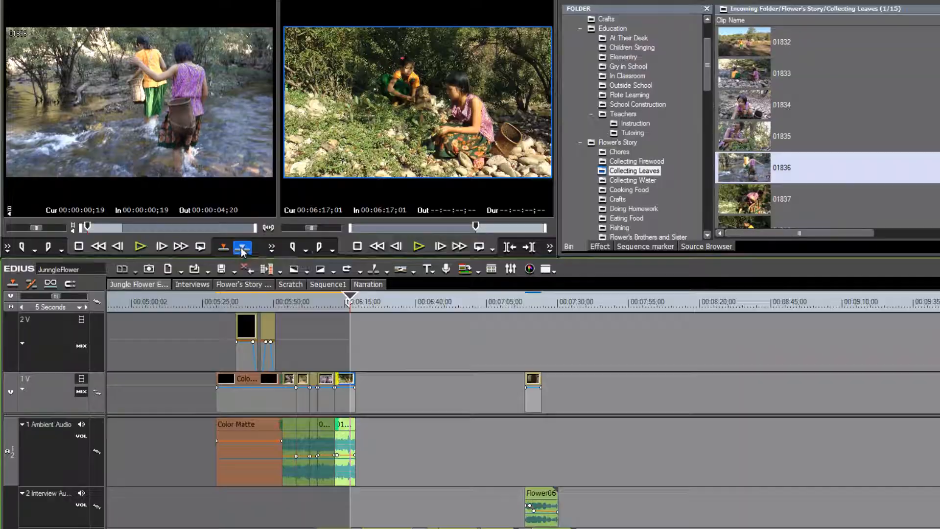
click(241, 248)
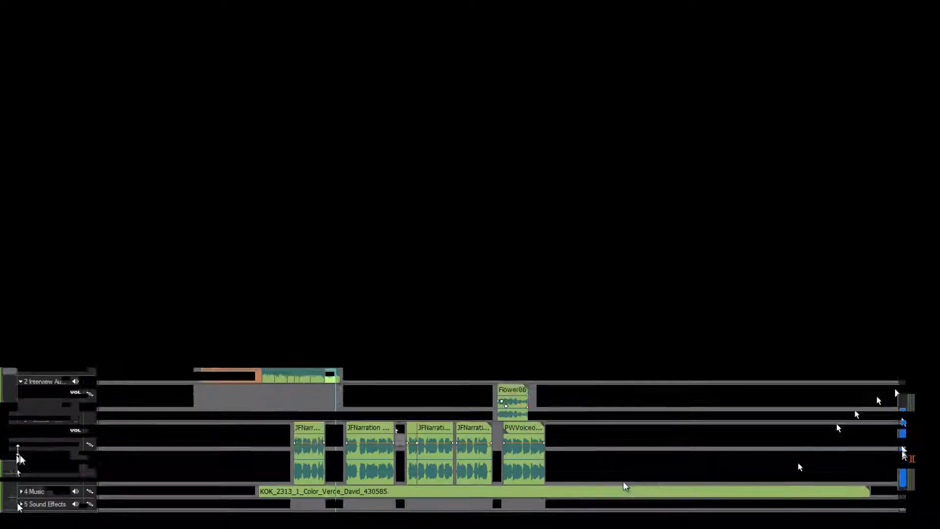
- Overwrite the timeline with clip 01836 from the In point at 00:06:17;01
click(21, 458)
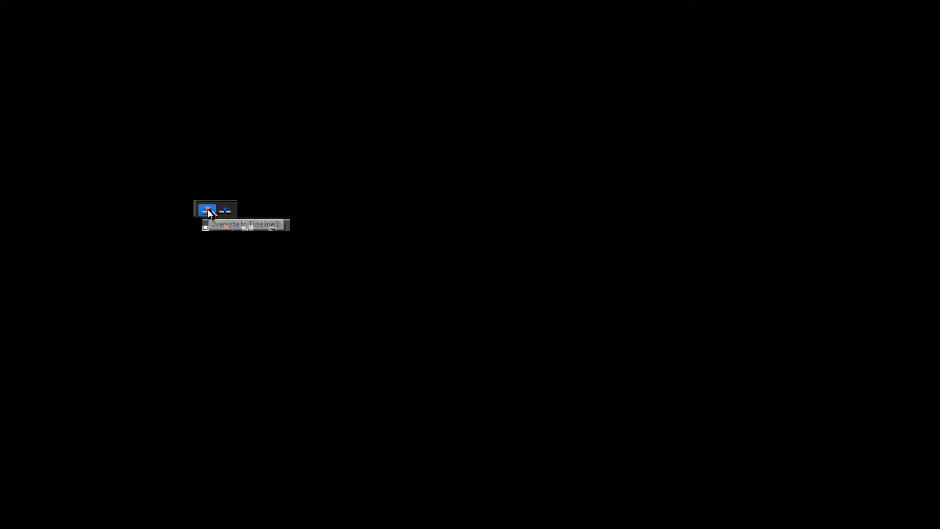
click(207, 210)
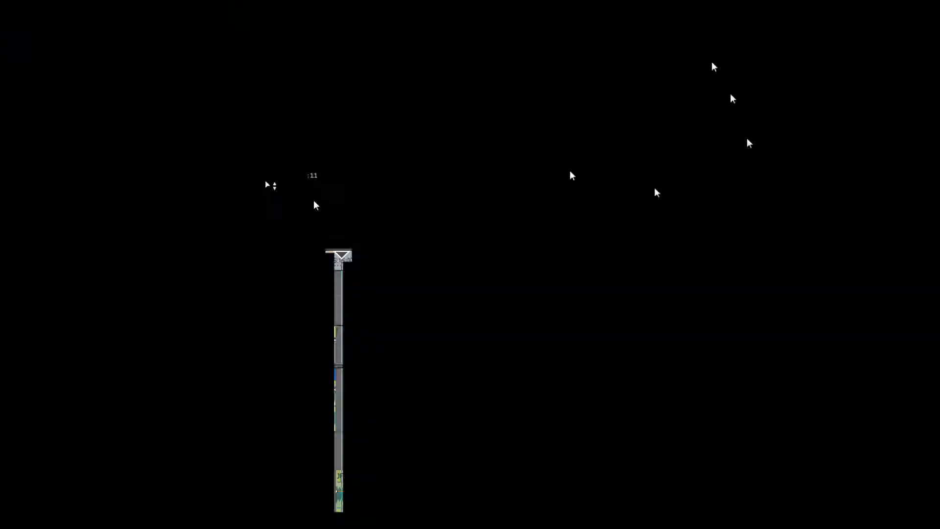
- Load clip 01837 from Collecting Leaves into the source player and mark its In point at 00:00:42;05
click(696, 51)
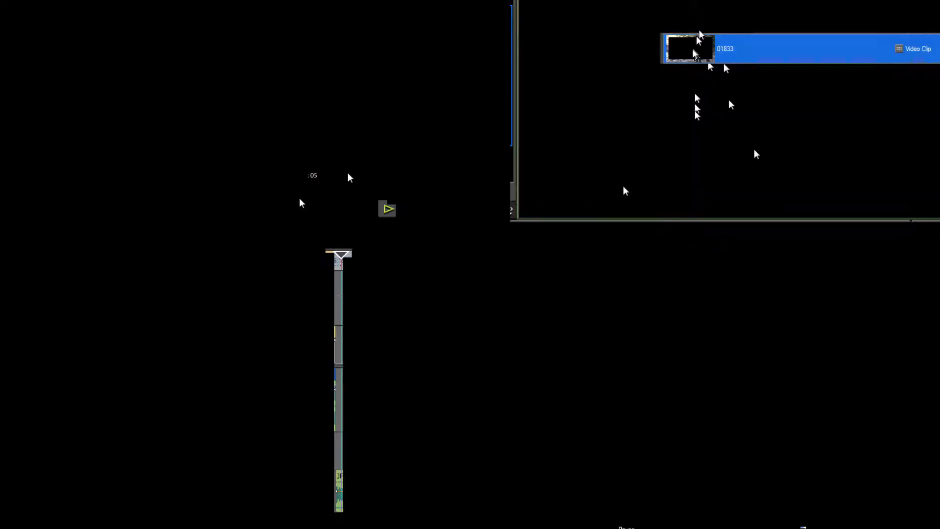
double_click(703, 164)
click(230, 191)
drag(231, 190, 211, 190)
click(21, 213)
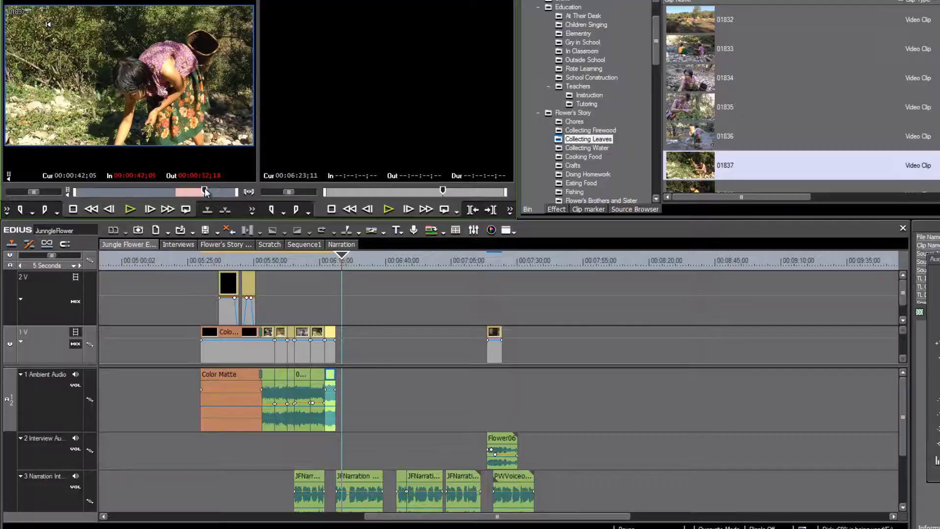
- Set the timeline In point at 00:06:23;11 and the Out point at 00:06:32;27
click(272, 209)
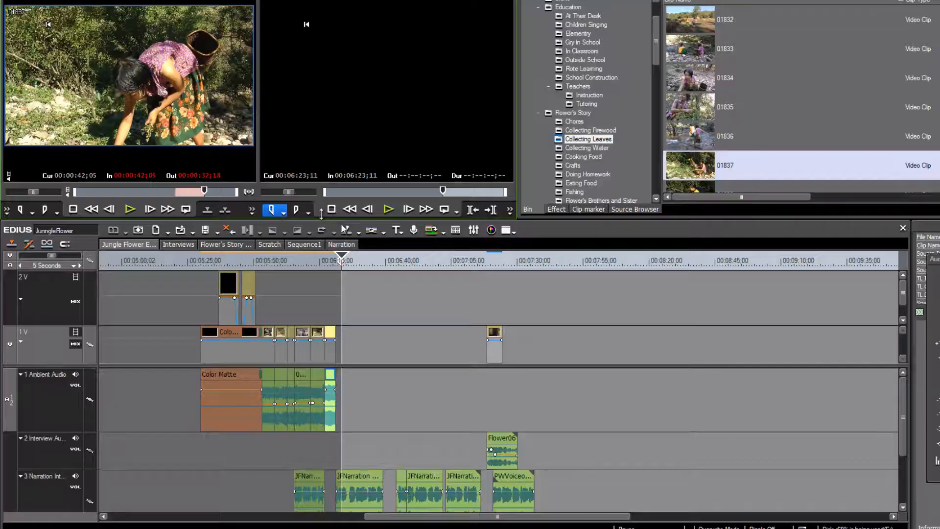
drag(343, 256, 367, 262)
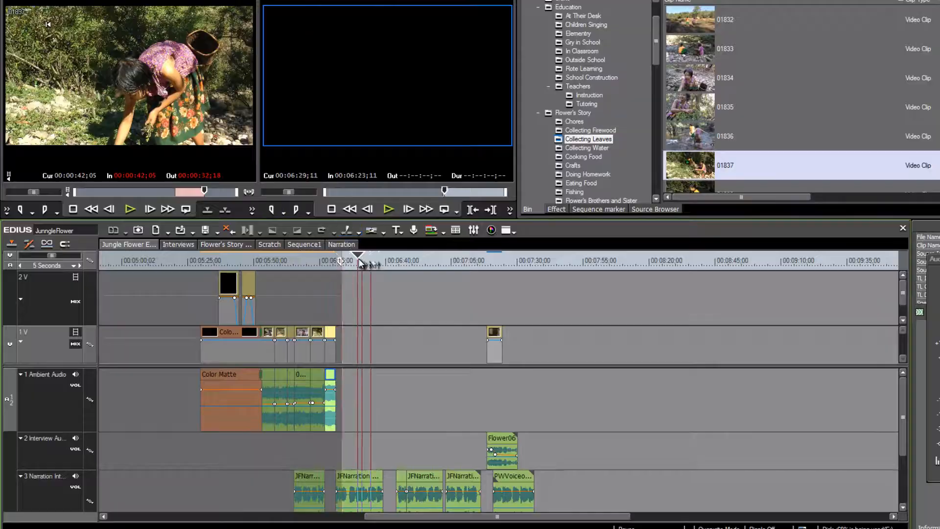
click(297, 209)
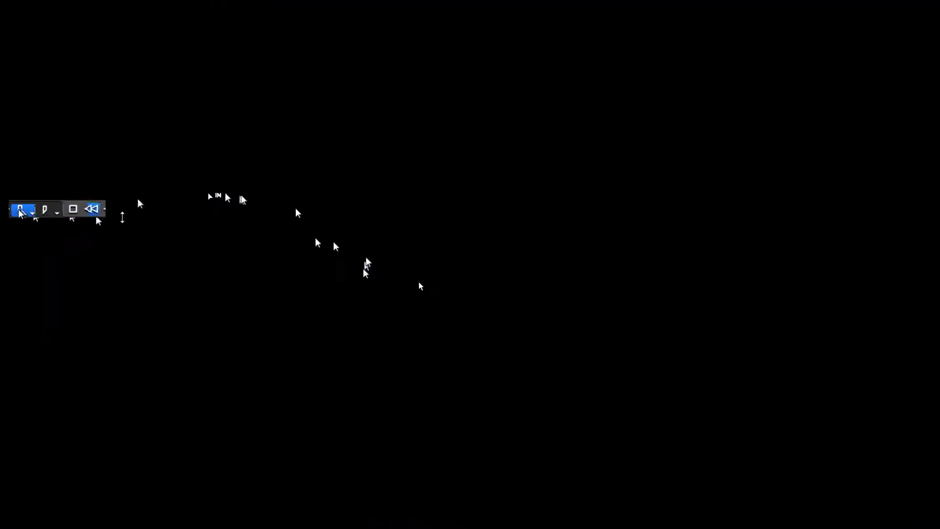
- Re-mark the source In point of clip 01837 at 00:00:42;05 and set its Out point at 00:00:45;29
click(19, 210)
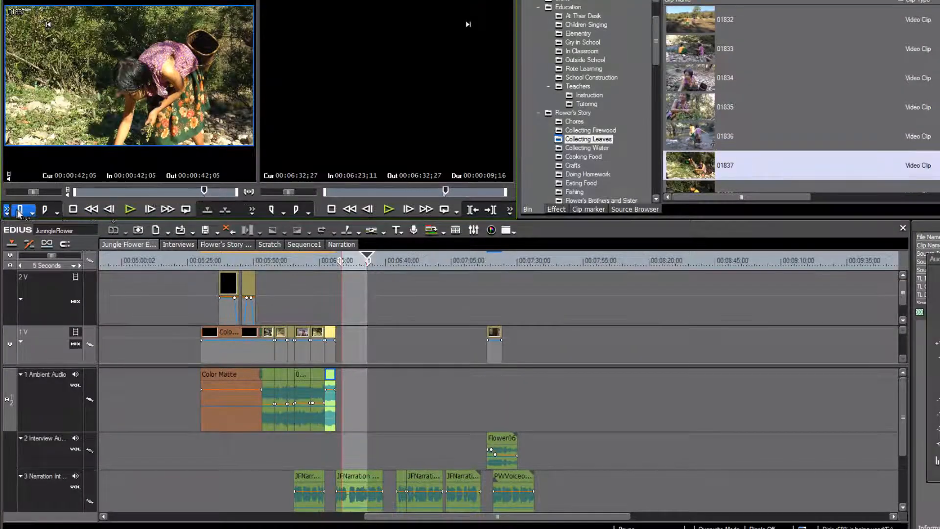
drag(205, 191, 215, 192)
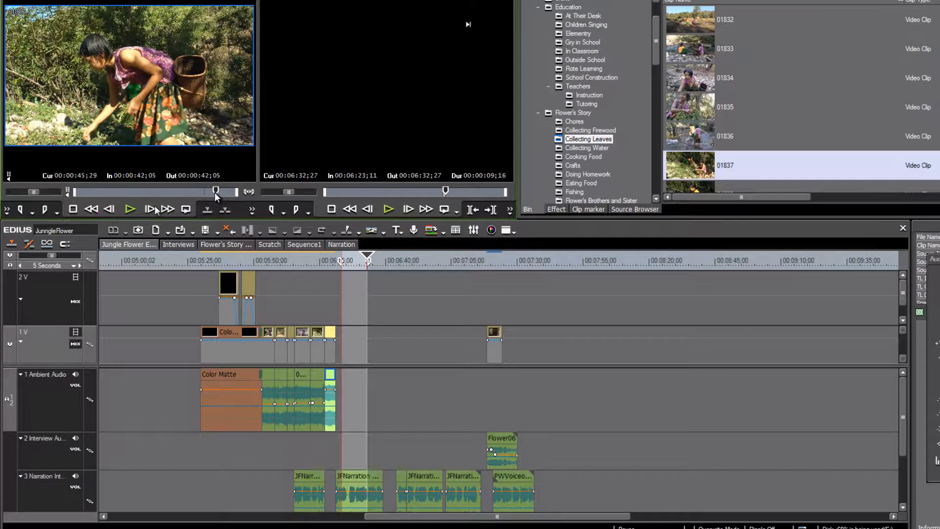
key(o)
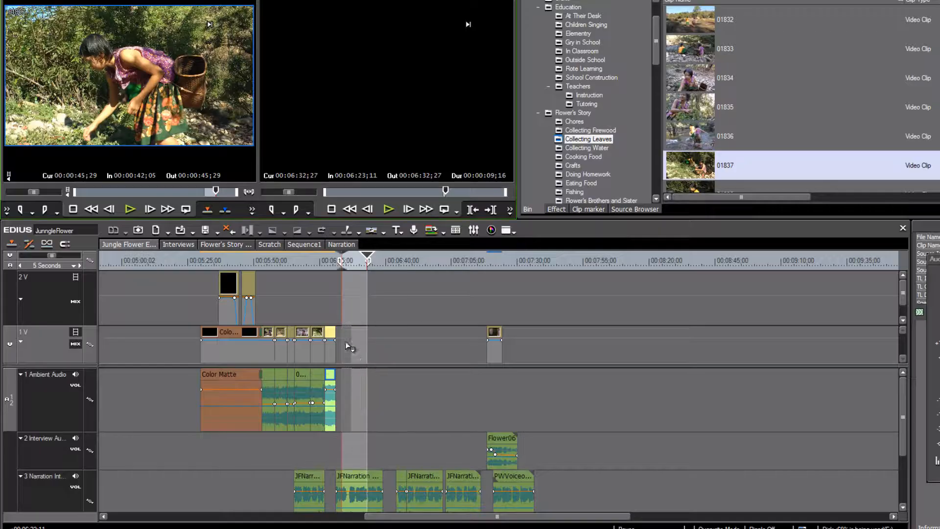
drag(347, 343, 357, 346)
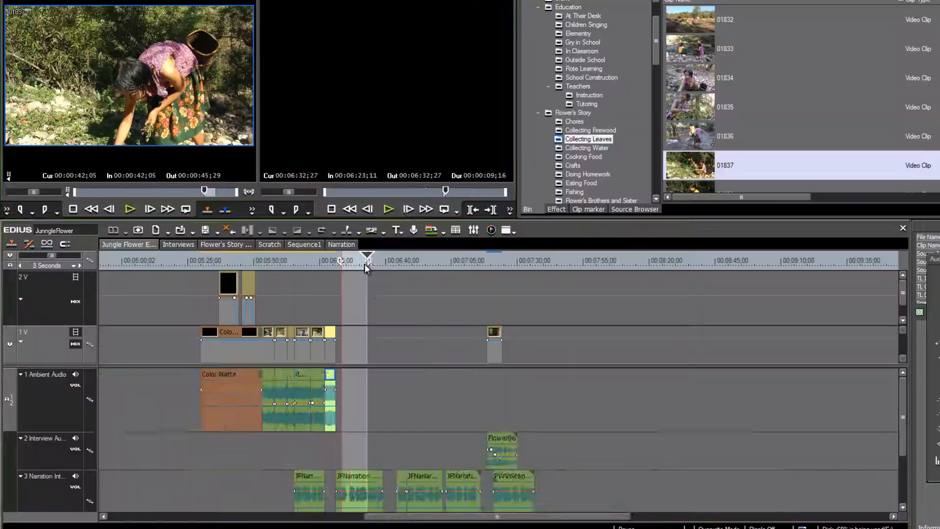
- Set the timeline Out point to 00:06:29;17 and fit the marked section of clip 01837 between the timeline In and Out points
scroll(369, 261, up, 2)
mouse_move(365, 264)
mouse_down()
mouse_move(260, 248)
mouse_move(271, 250)
mouse_up()
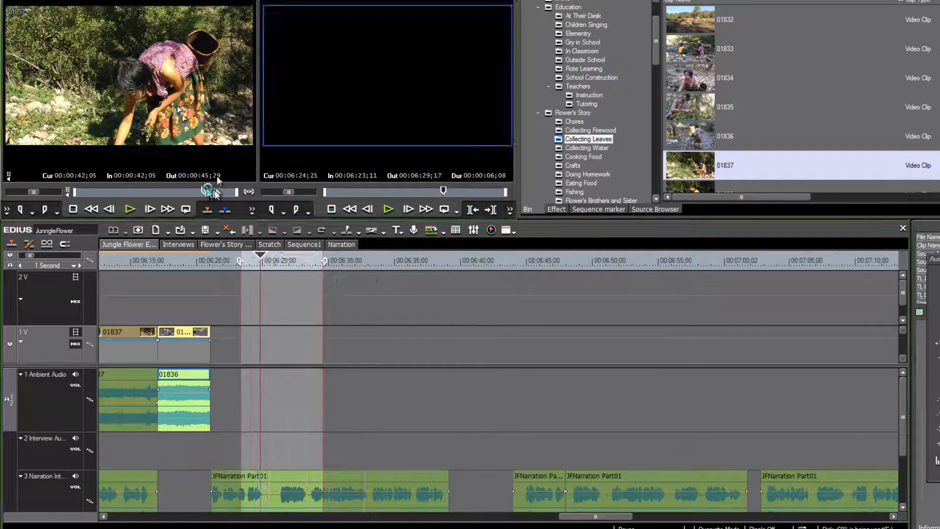
mouse_move(206, 190)
mouse_down()
mouse_move(218, 192)
mouse_move(208, 190)
mouse_up()
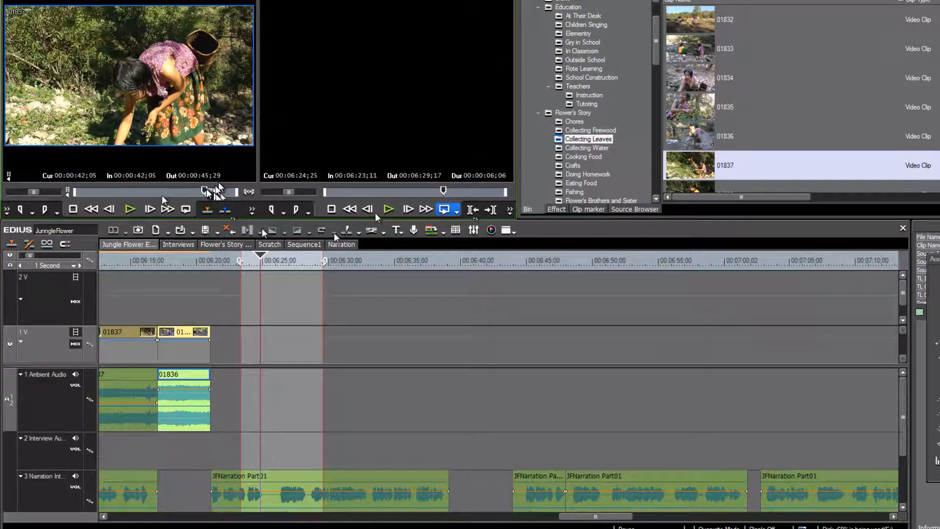
click(207, 211)
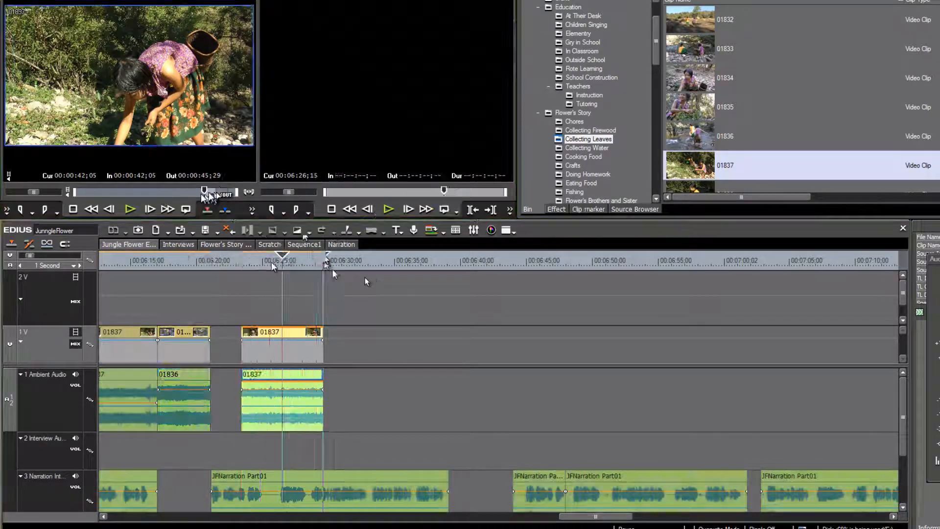
- Play back the newly placed clip 01837 on the timeline and inspect its available time effect options
drag(258, 269, 246, 271)
key(space)
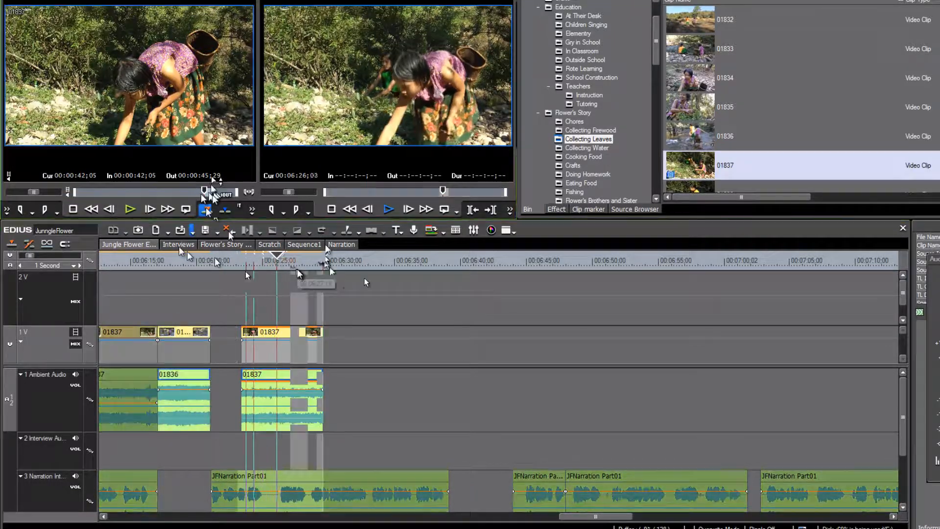
key(space)
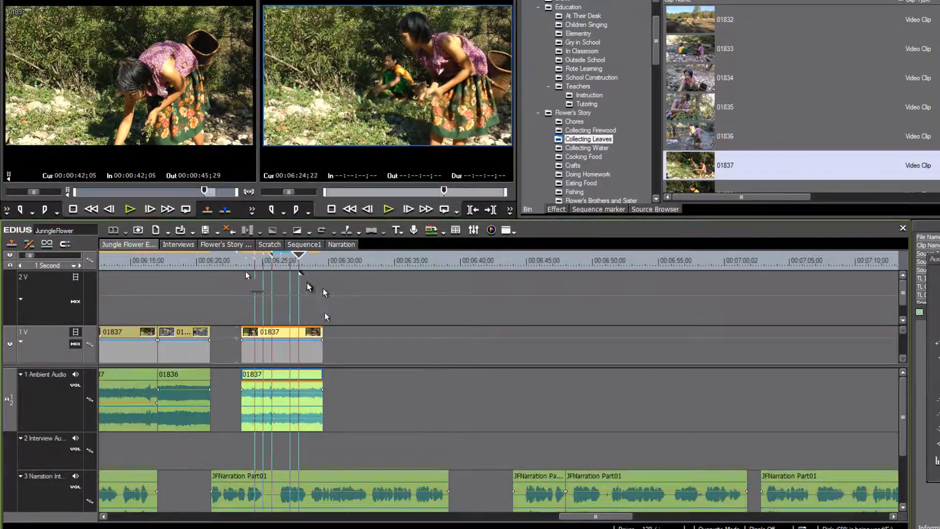
right_click(291, 332)
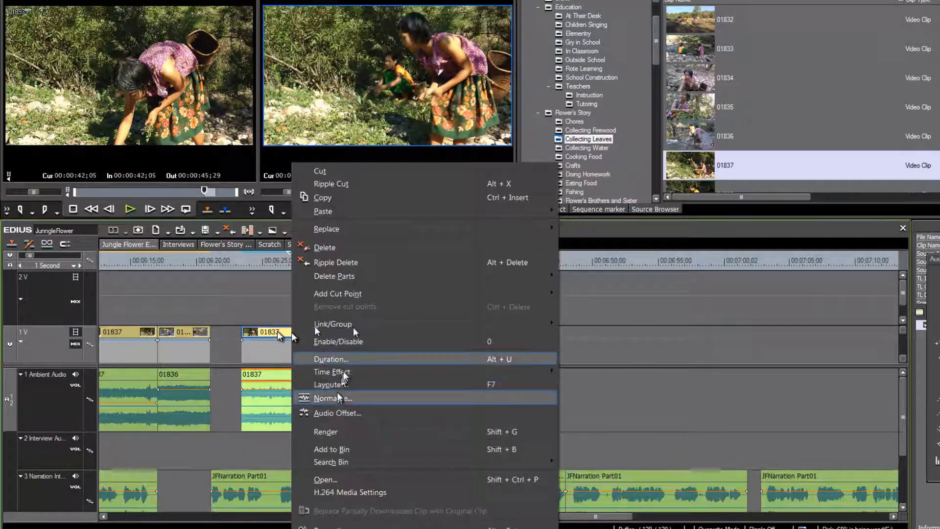
mouse_move(350, 372)
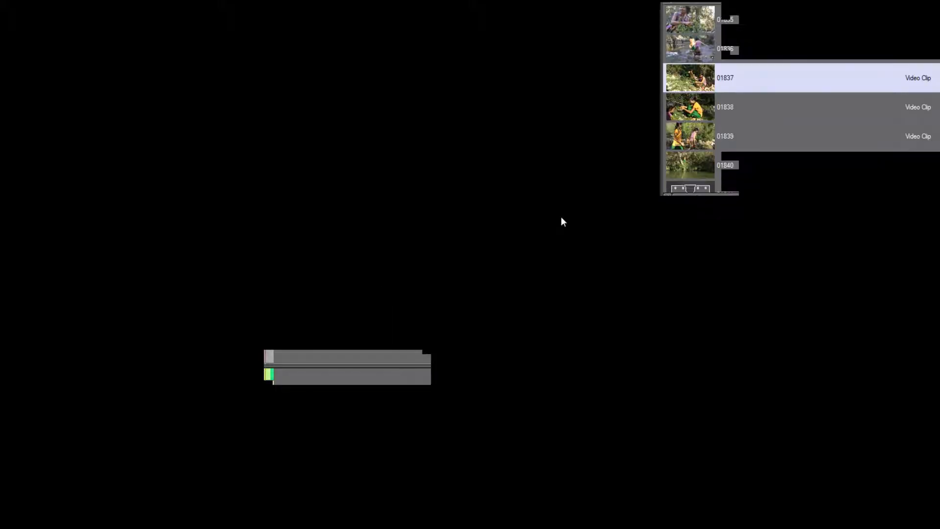
- Load clip 01840 from Collecting Leaves and overwrite it onto the timeline from the In point at 00:06:25;12
double_click(703, 131)
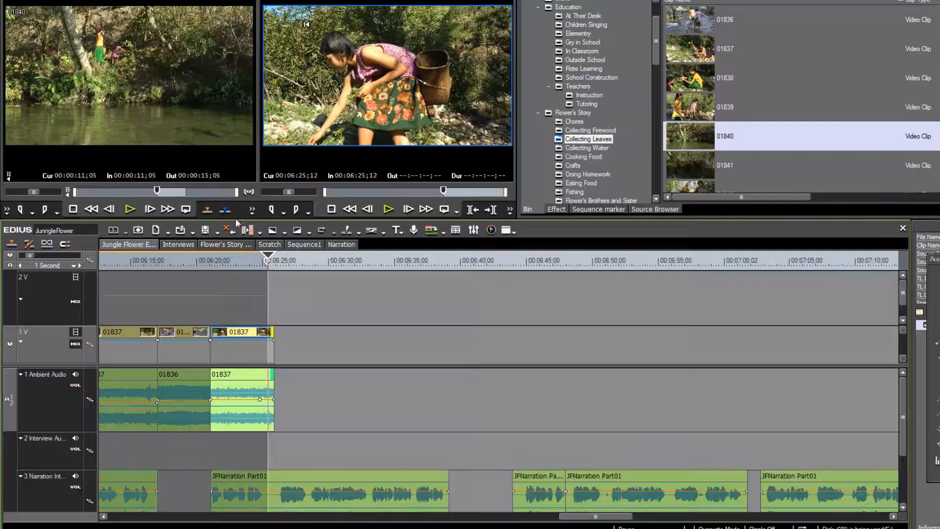
click(225, 210)
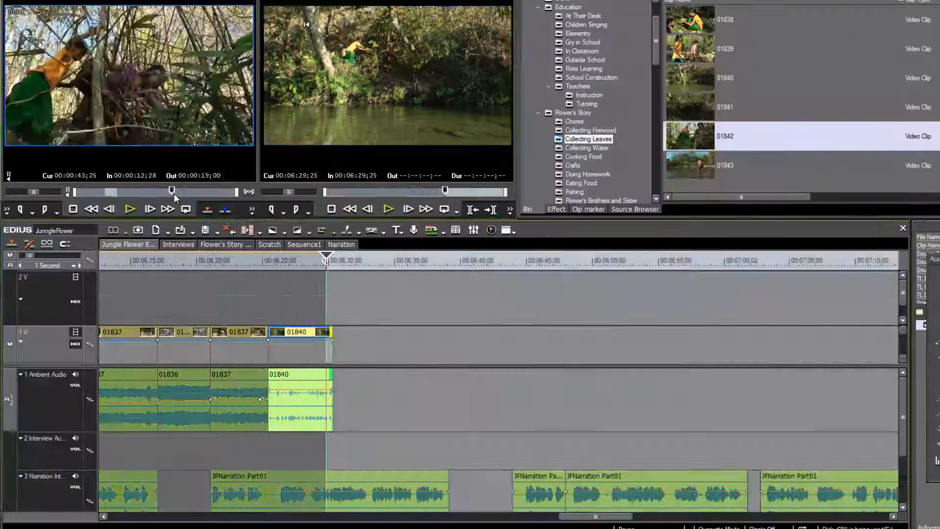
- Mark clip 01842 from 00:00:42;10 to 00:00:55;08 and overwrite it onto the timeline from 00:06:29;25
mouse_move(174, 193)
mouse_down()
mouse_move(192, 192)
mouse_move(182, 193)
mouse_up()
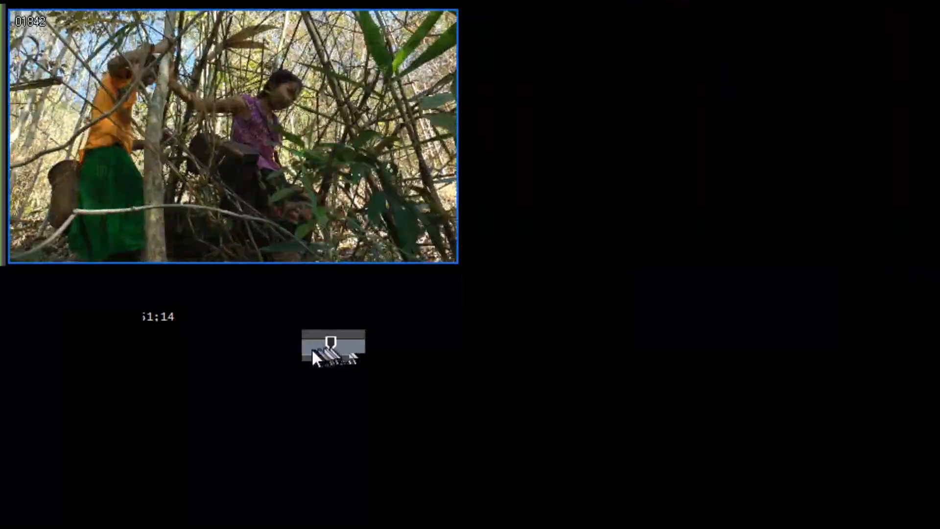
drag(312, 348, 311, 349)
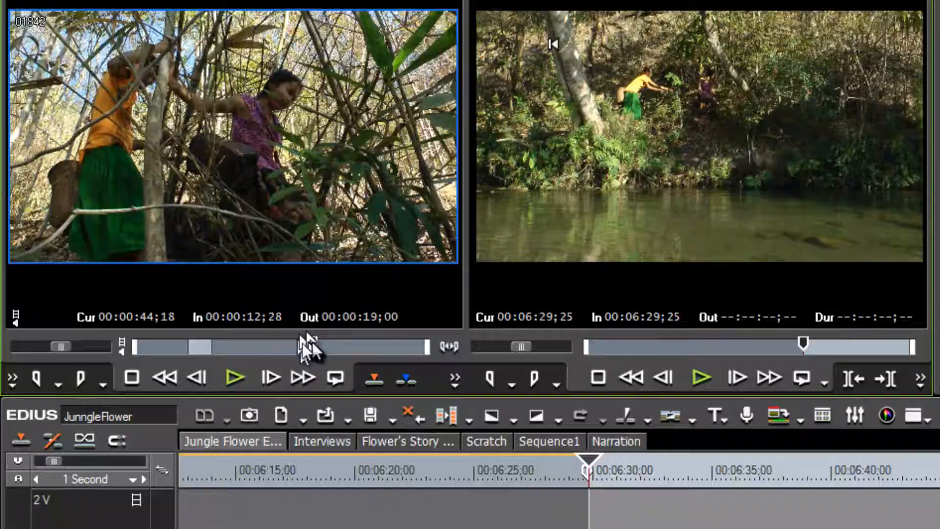
mouse_move(312, 341)
mouse_down()
mouse_move(298, 342)
mouse_move(302, 352)
mouse_up()
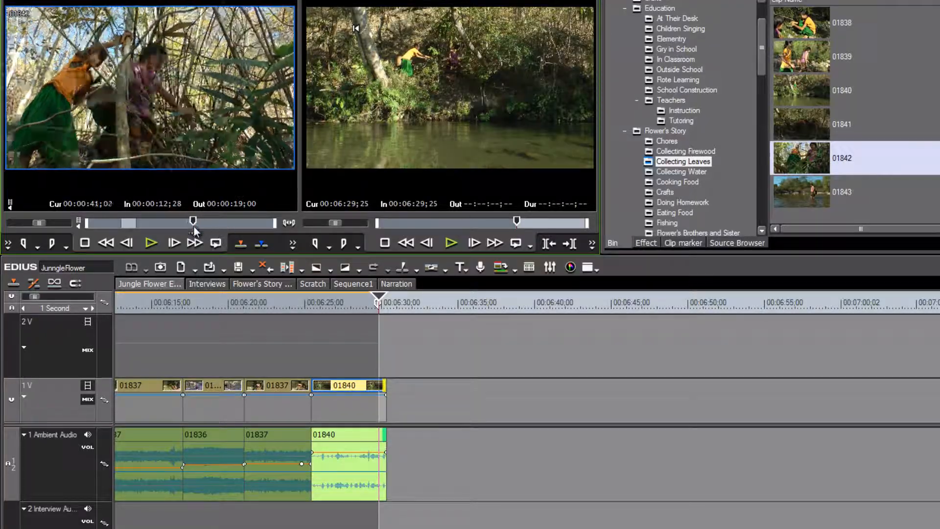
drag(193, 225, 226, 225)
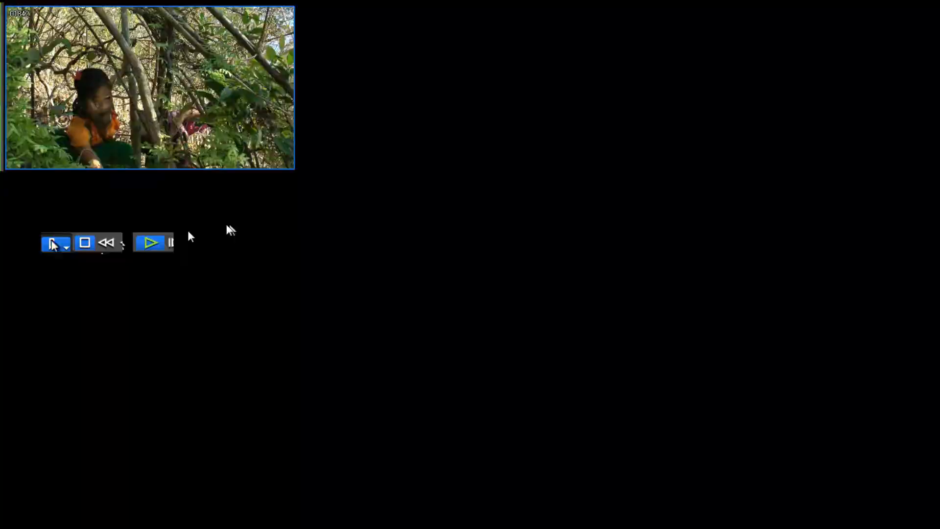
click(53, 243)
click(239, 244)
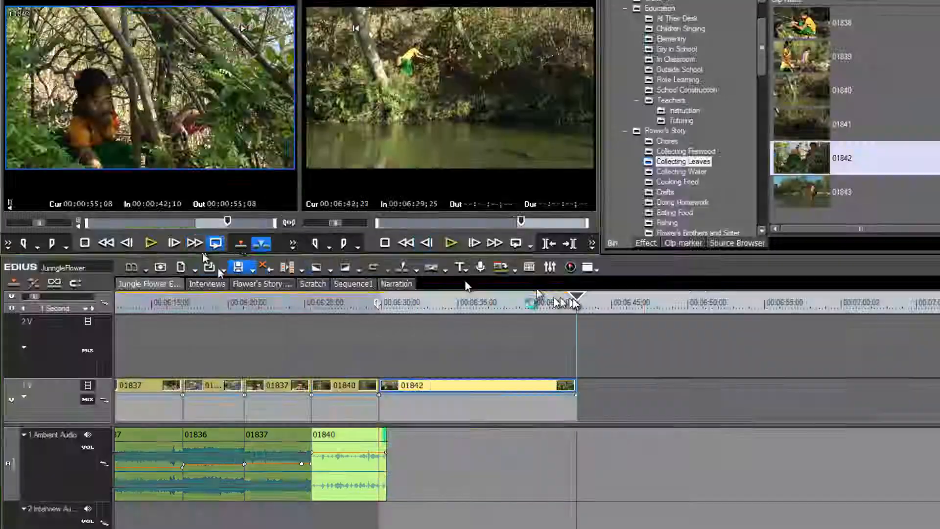
- Trim the end of clip 01842 on the 1V track back to 00:06:39;03 and move the playhead to 00:06:35;00
drag(574, 303, 510, 302)
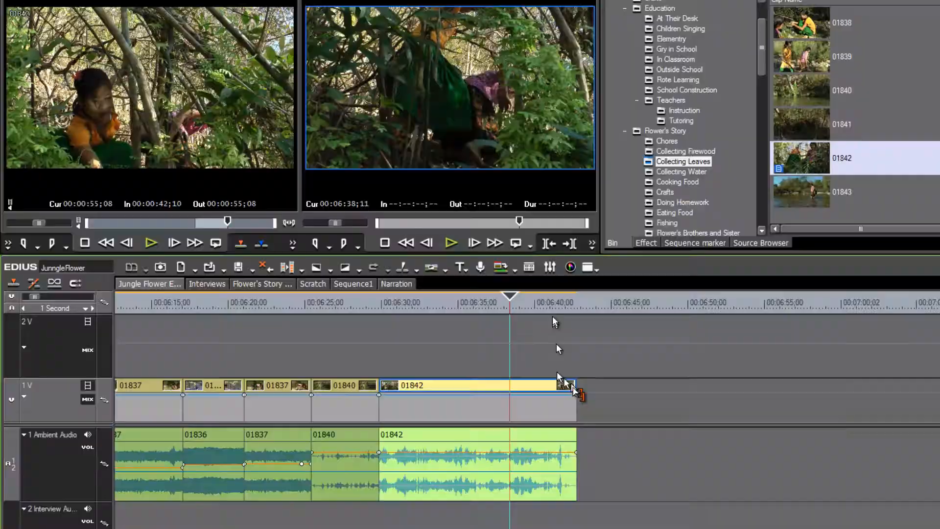
drag(574, 392, 519, 392)
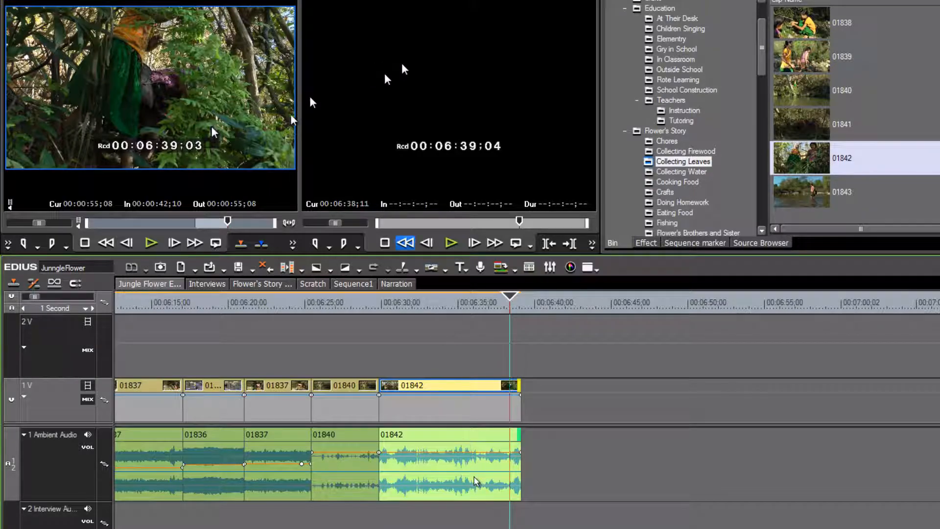
click(458, 310)
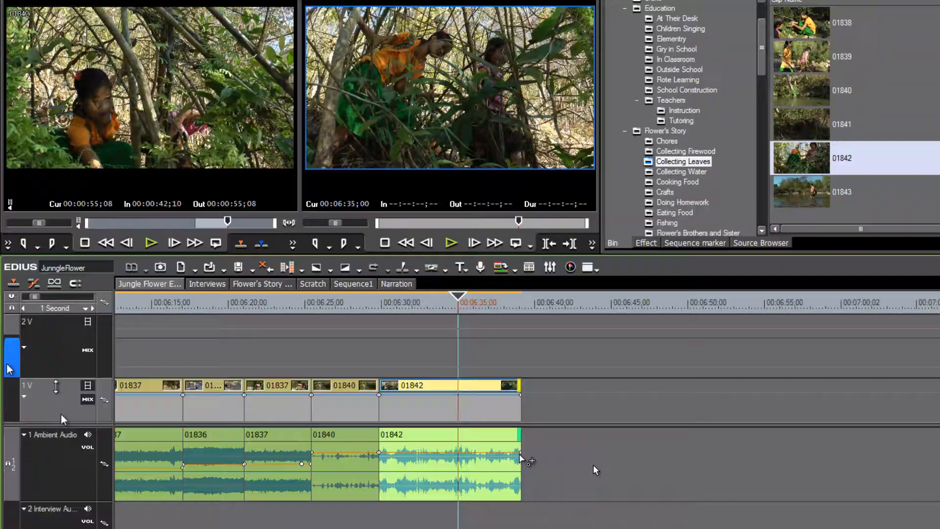
- Map the source video channel to the 2V track and the source audio channel to the narration track
drag(11, 400, 15, 326)
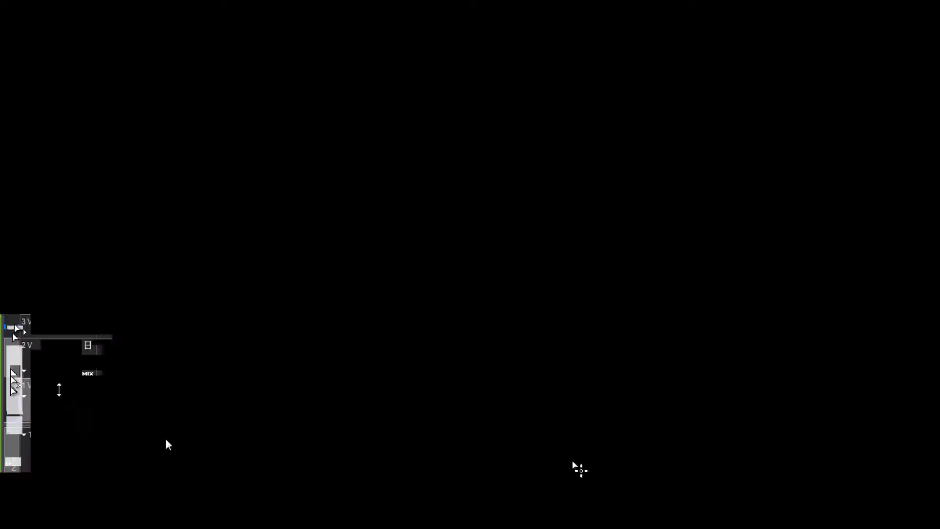
drag(459, 297, 434, 303)
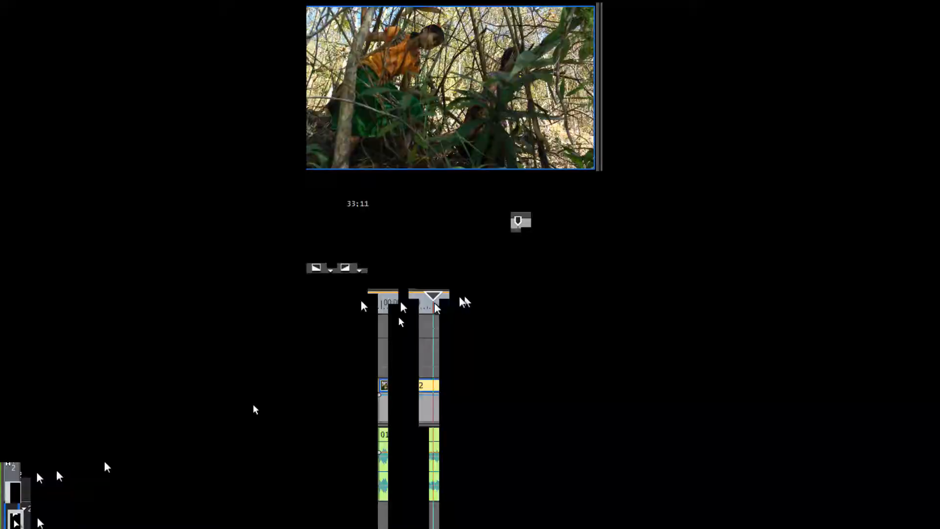
scroll(891, 505, down, 2)
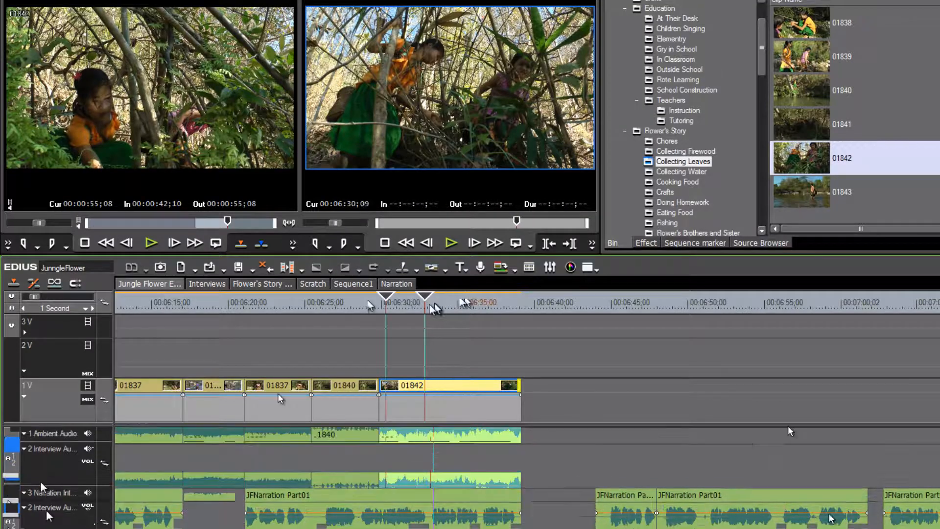
drag(11, 459, 11, 512)
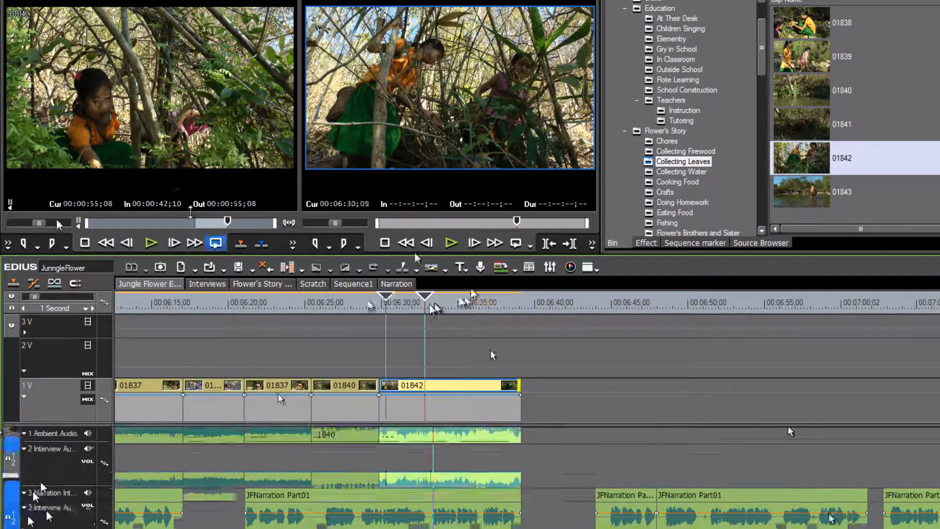
- Set a timeline In point at 00:06:39;03, the end of clip 01842, and clear it again
drag(356, 302, 342, 303)
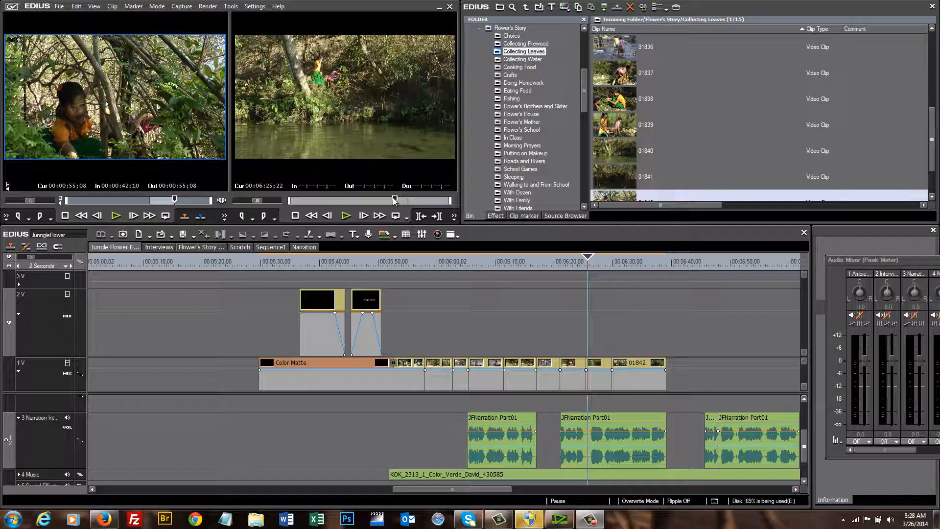
drag(631, 265, 666, 266)
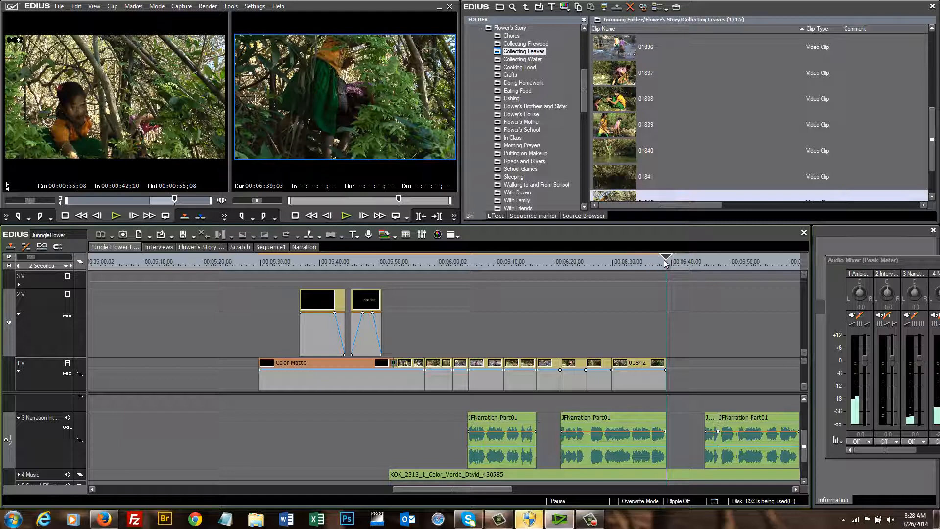
click(240, 213)
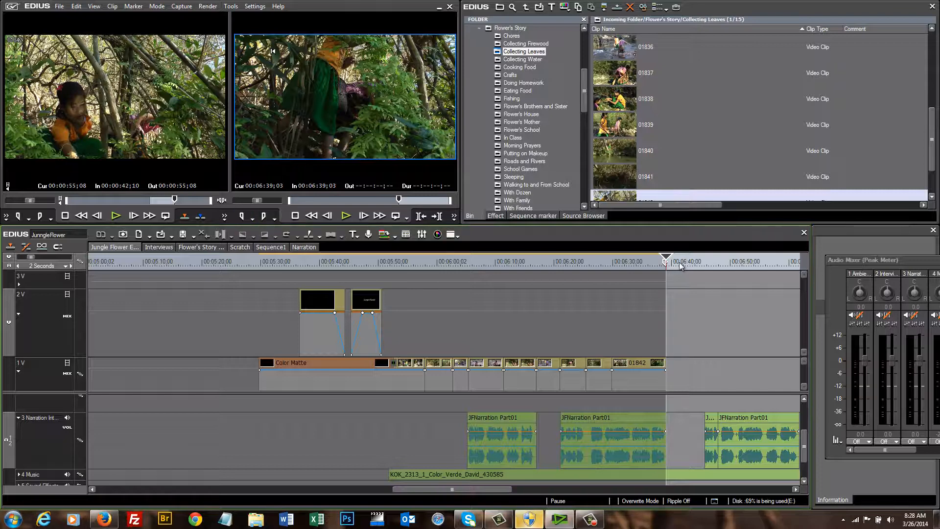
click(252, 219)
click(263, 241)
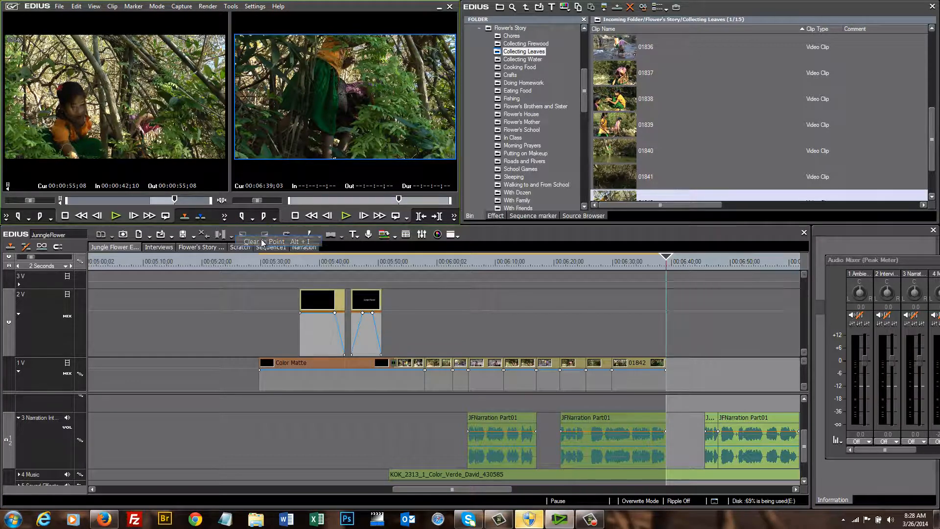
drag(594, 261, 663, 263)
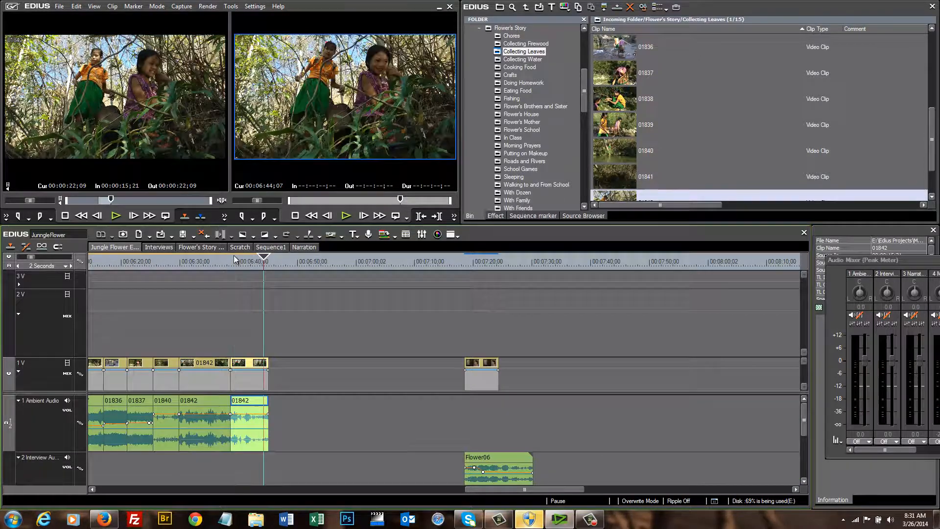
- Park the playhead at 00:06:37;15 and map the source video channel to the 2V track
mouse_move(234, 257)
mouse_down()
mouse_move(220, 262)
mouse_move(241, 265)
mouse_move(224, 262)
mouse_up()
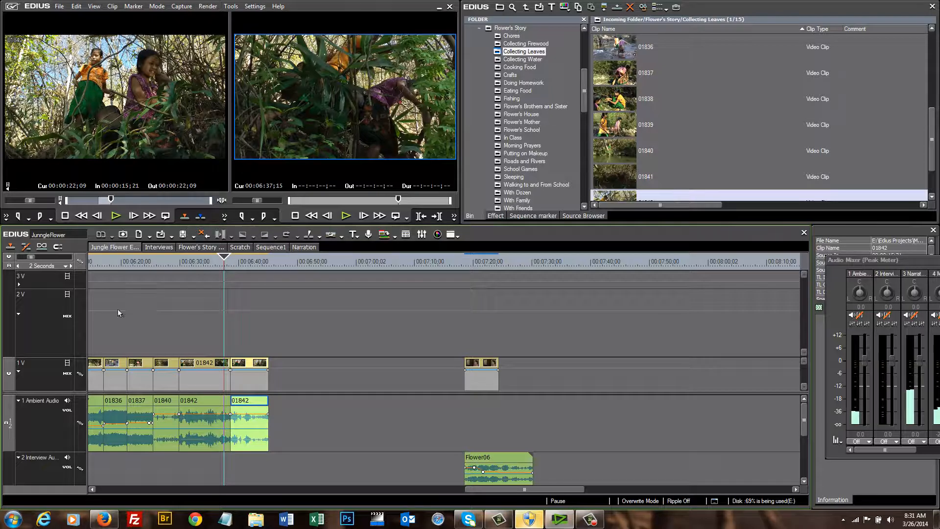
click(10, 373)
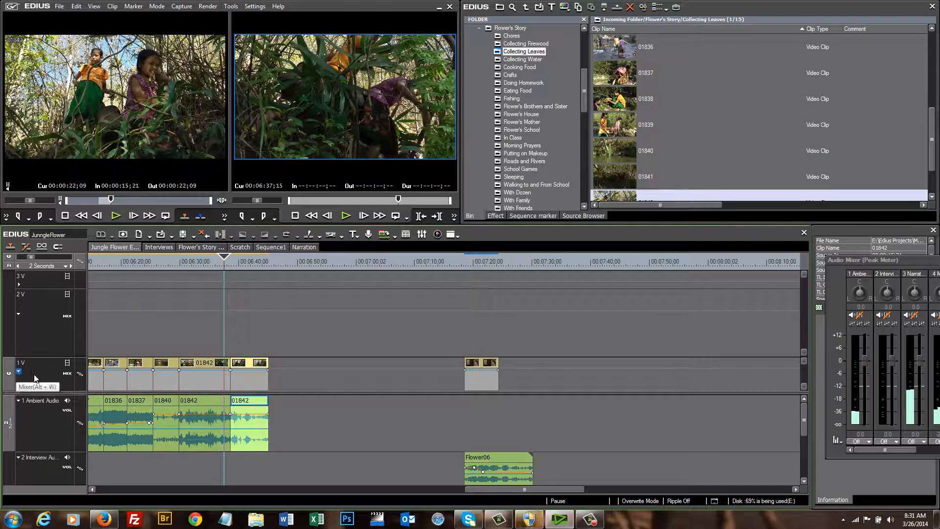
mouse_move(5, 376)
mouse_down()
mouse_move(10, 309)
mouse_move(8, 321)
mouse_up()
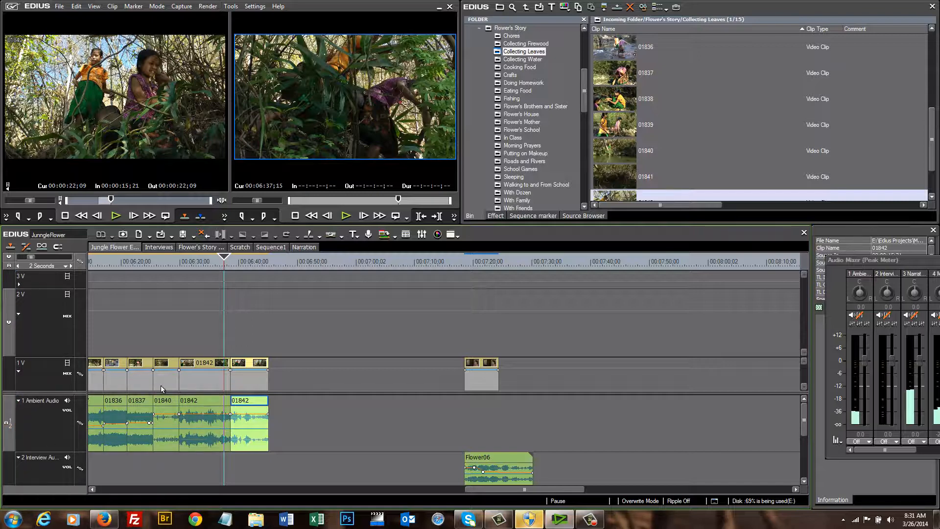
- Review the last 01842 clip back to 00:06:39;04 and minimize the editing application to the desktop
click(261, 262)
drag(263, 266, 236, 269)
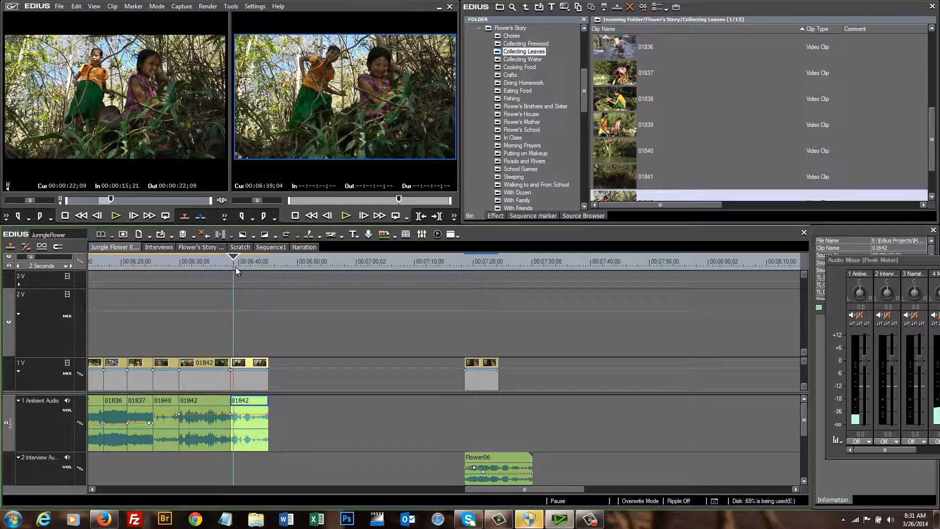
click(439, 8)
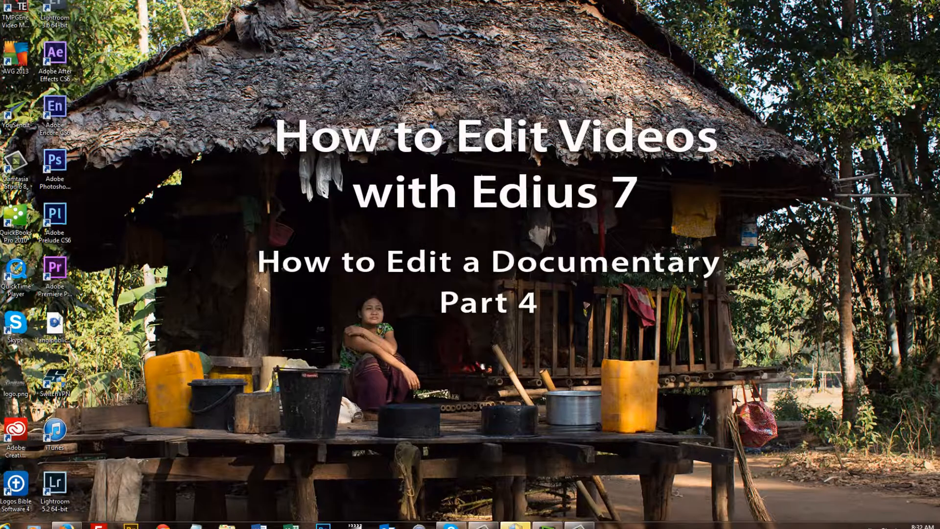